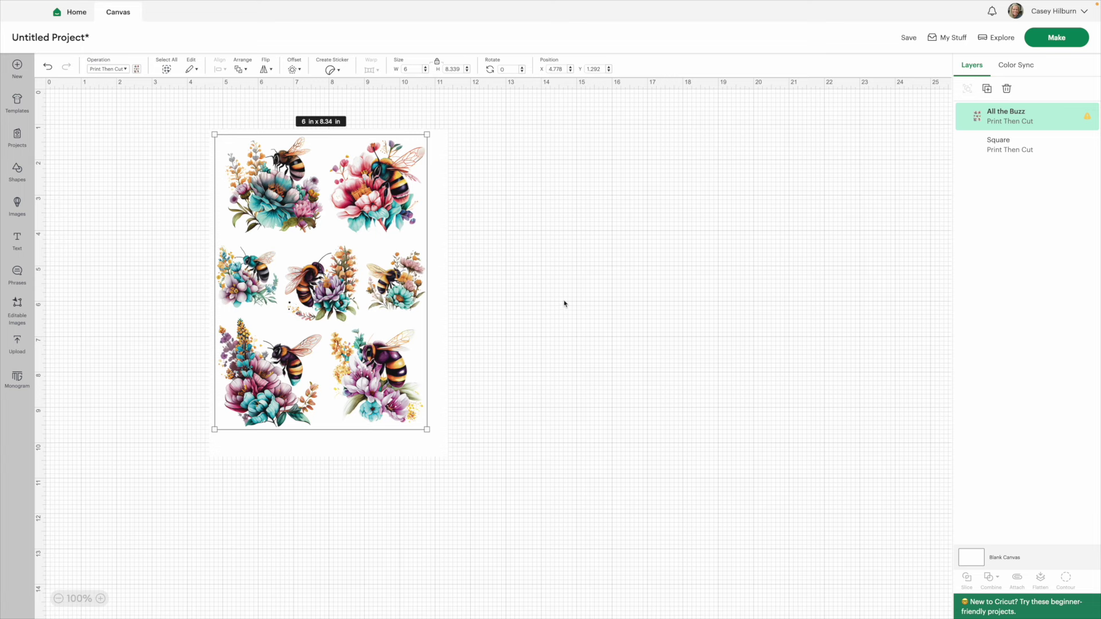
Move the bee artwork down to about Y 2.29 in and add the text "All the Buzz" to the canvas
drag(370, 256, 359, 266)
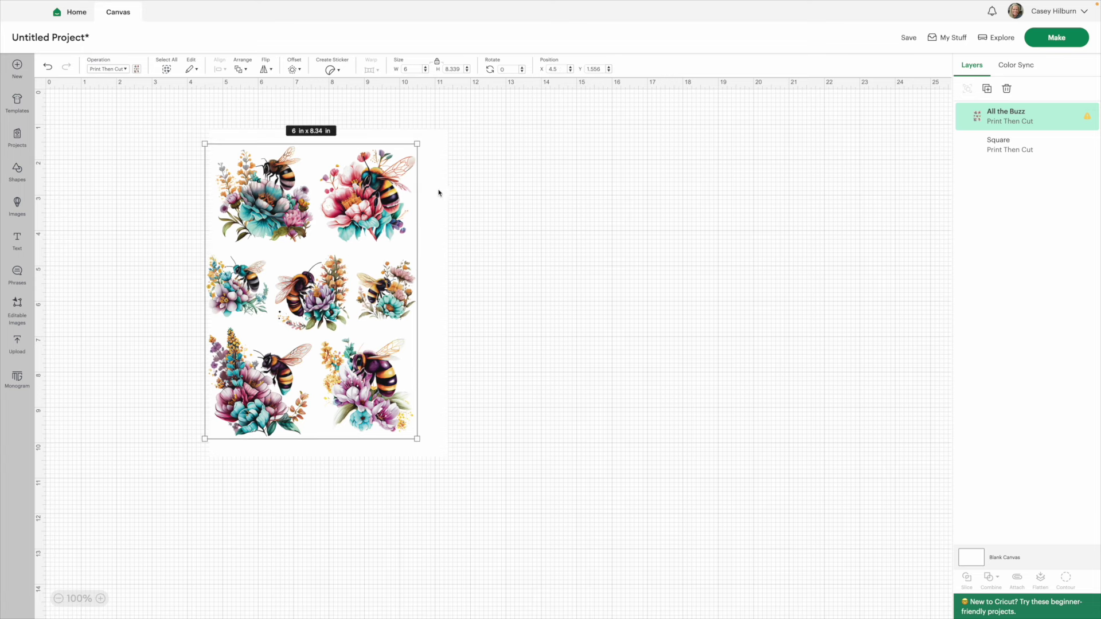
drag(357, 275, 348, 300)
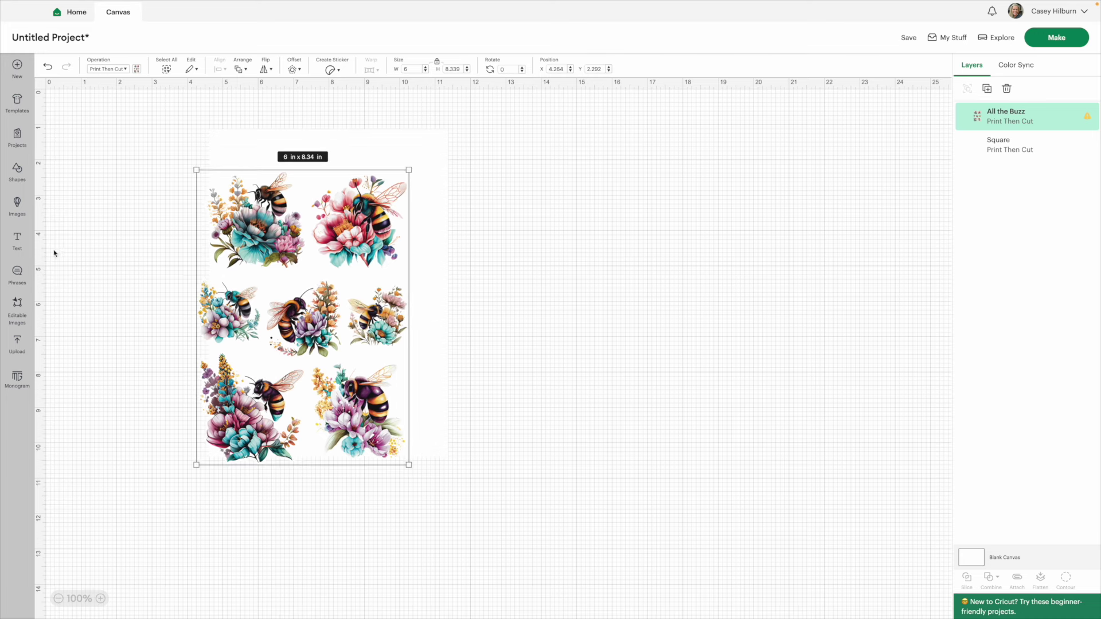
click(17, 241)
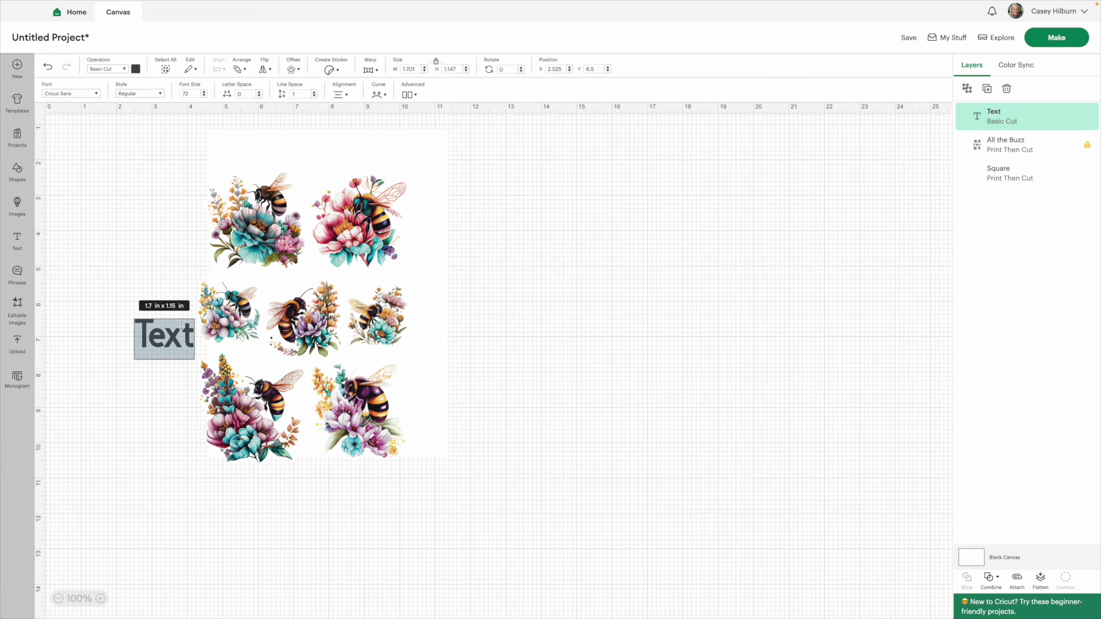
text(All the Buzz)
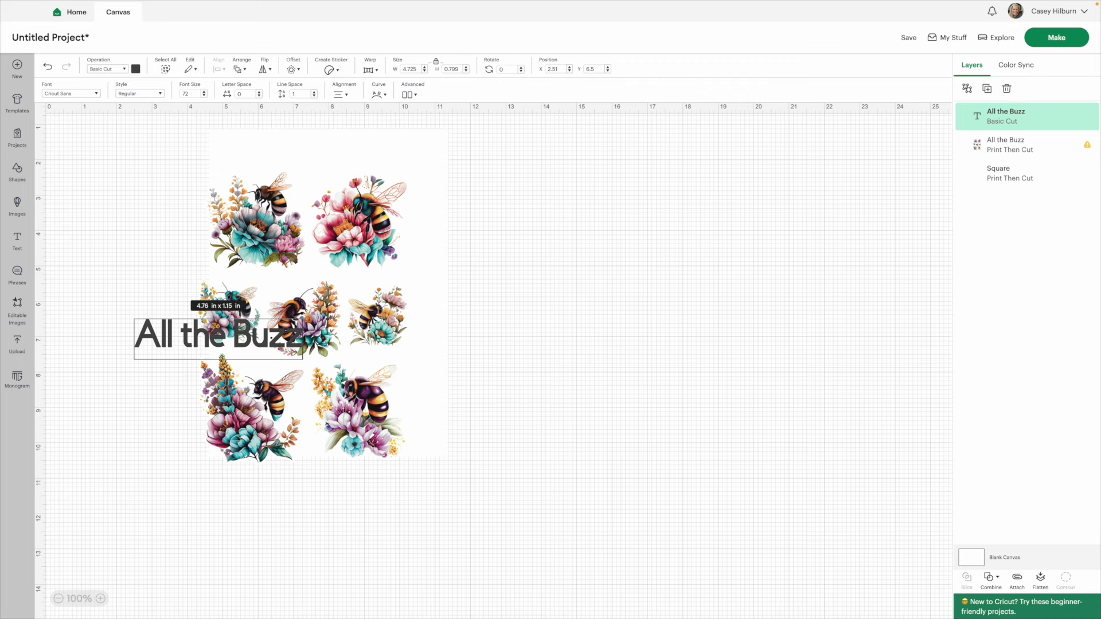
Fit the title, about 1.74 in wide, into the white square's upper-right corner and set its operation to Print Then Cut
scroll(402, 345, right, 2)
drag(178, 338, 141, 264)
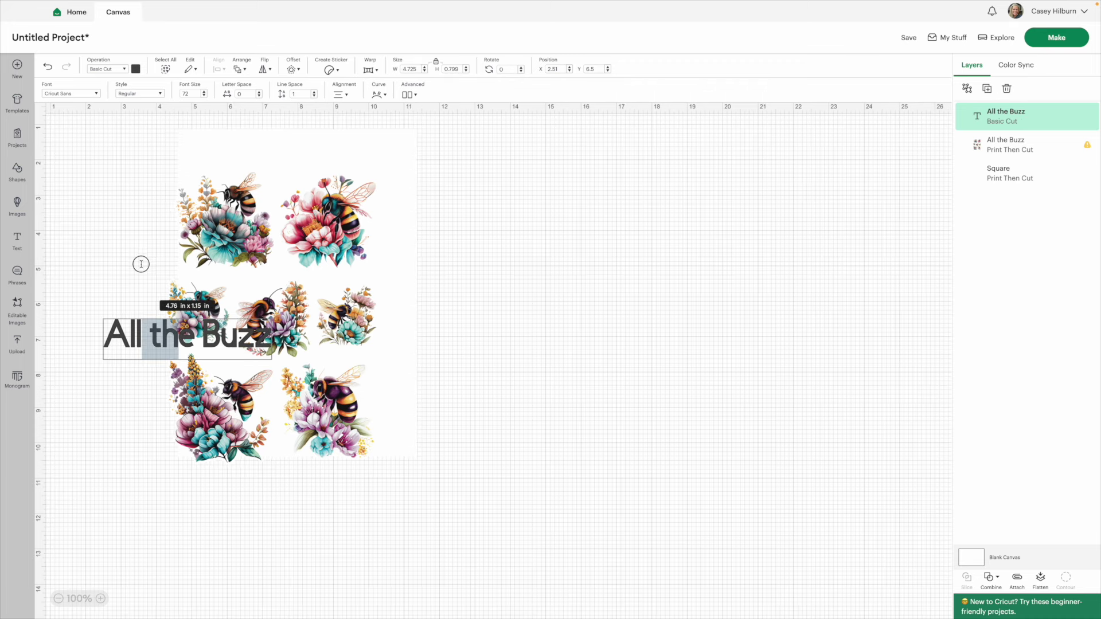
click(141, 264)
drag(127, 338, 234, 148)
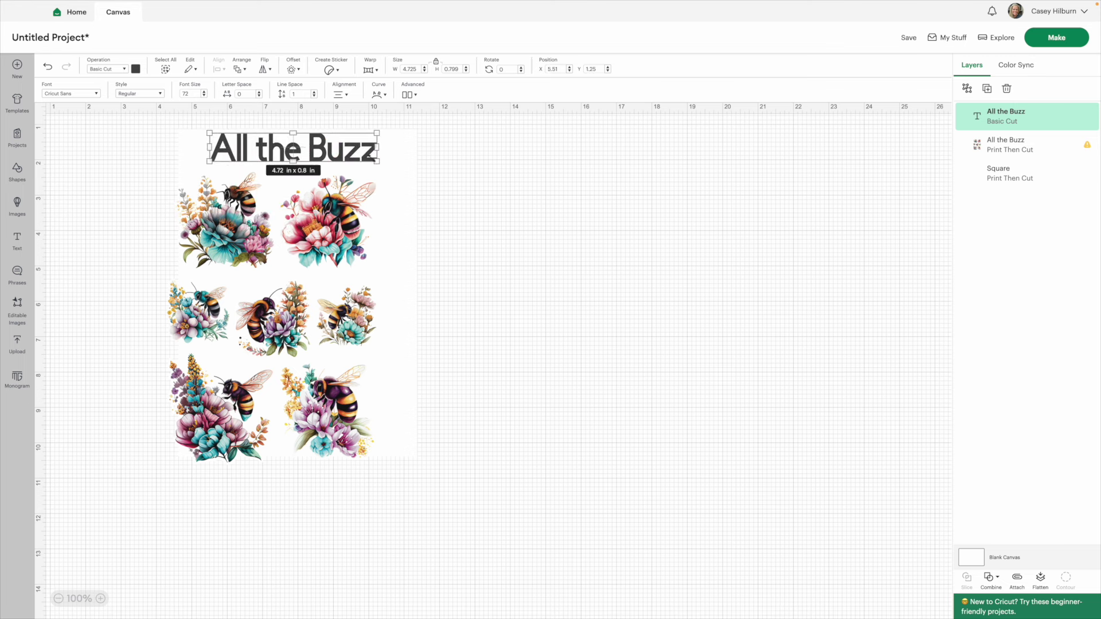
drag(376, 159, 401, 143)
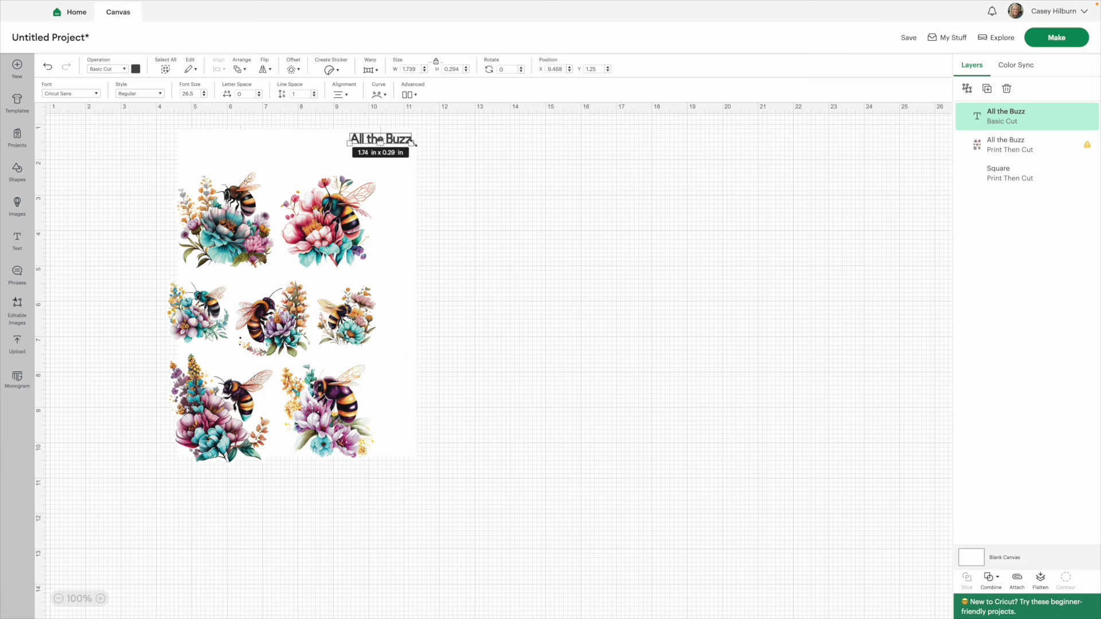
click(126, 72)
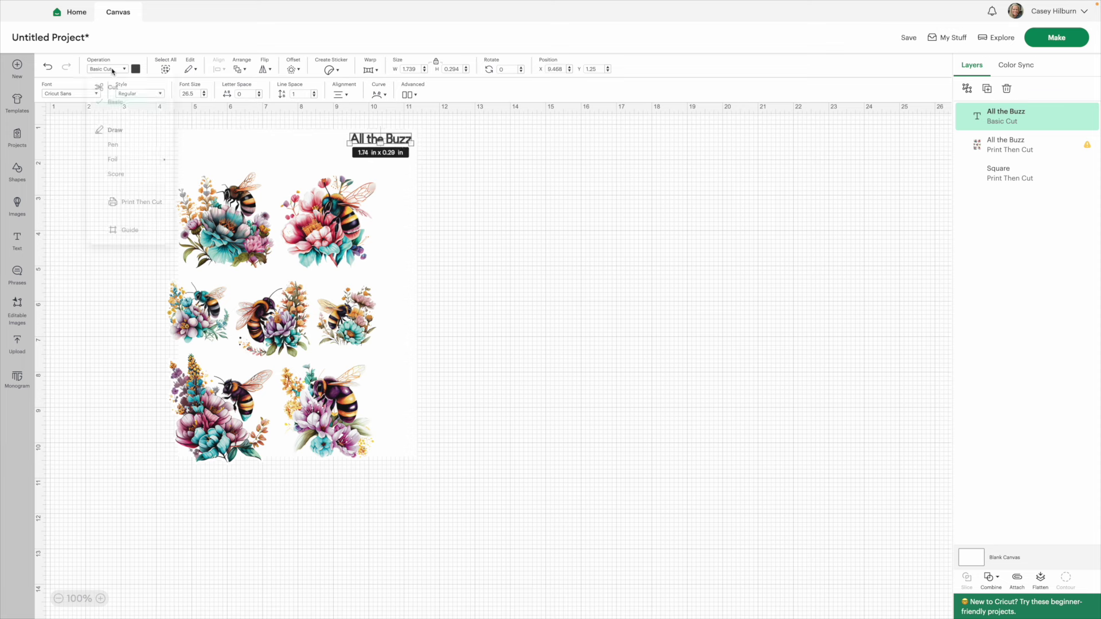
click(126, 221)
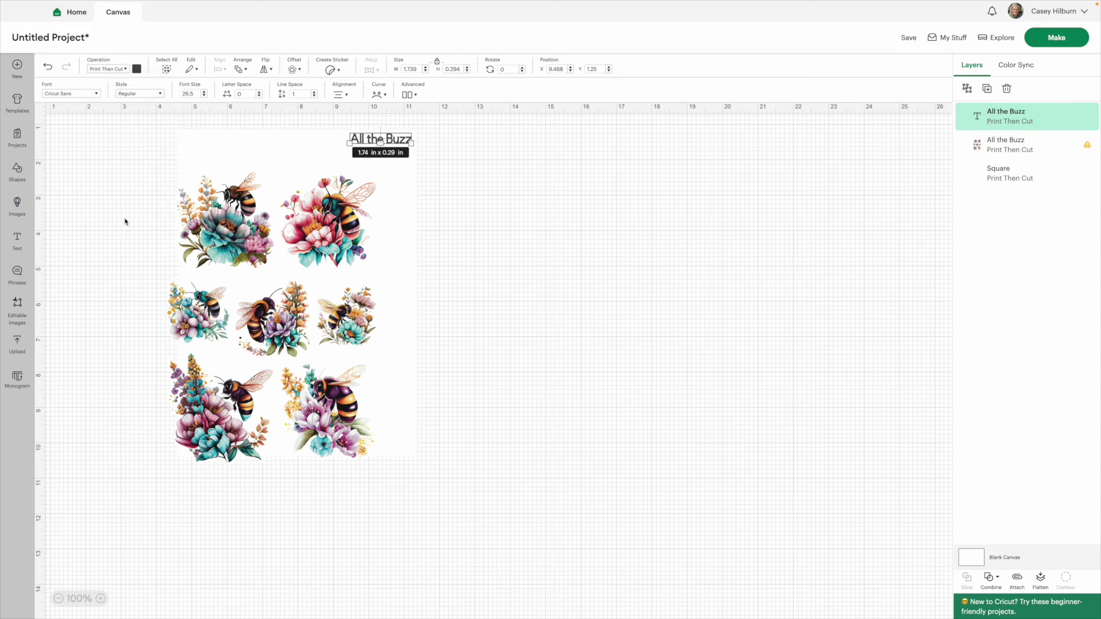
Change the title's font to A Child's Year
click(86, 93)
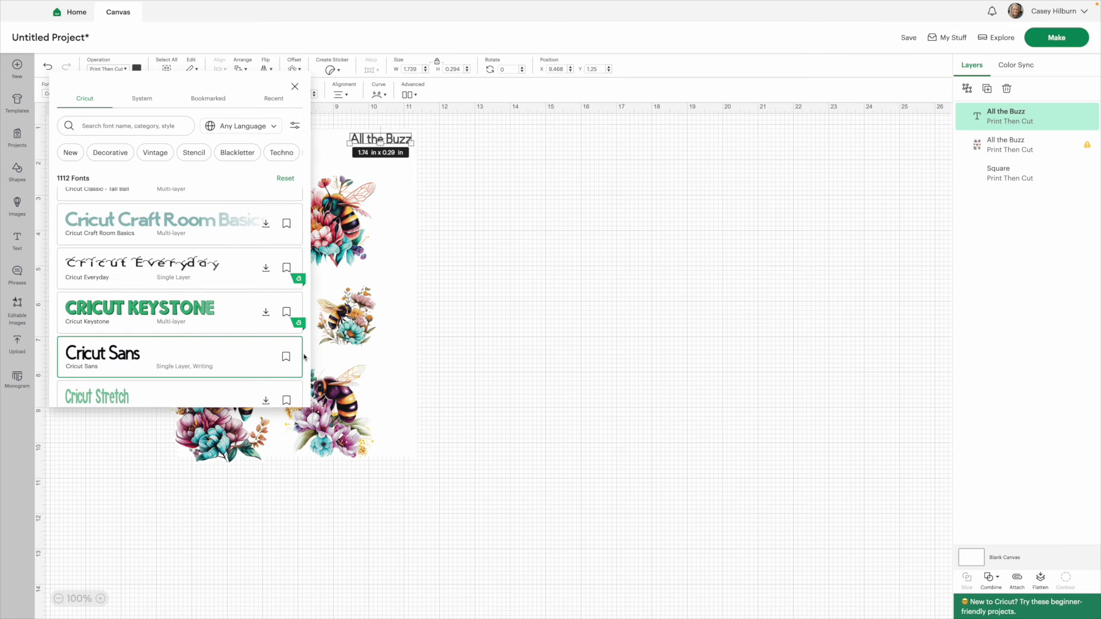
scroll(192, 339, up, 4)
scroll(184, 322, up, 15)
scroll(183, 298, up, 15)
scroll(189, 282, up, 15)
scroll(189, 282, up, 15)
scroll(185, 278, up, 15)
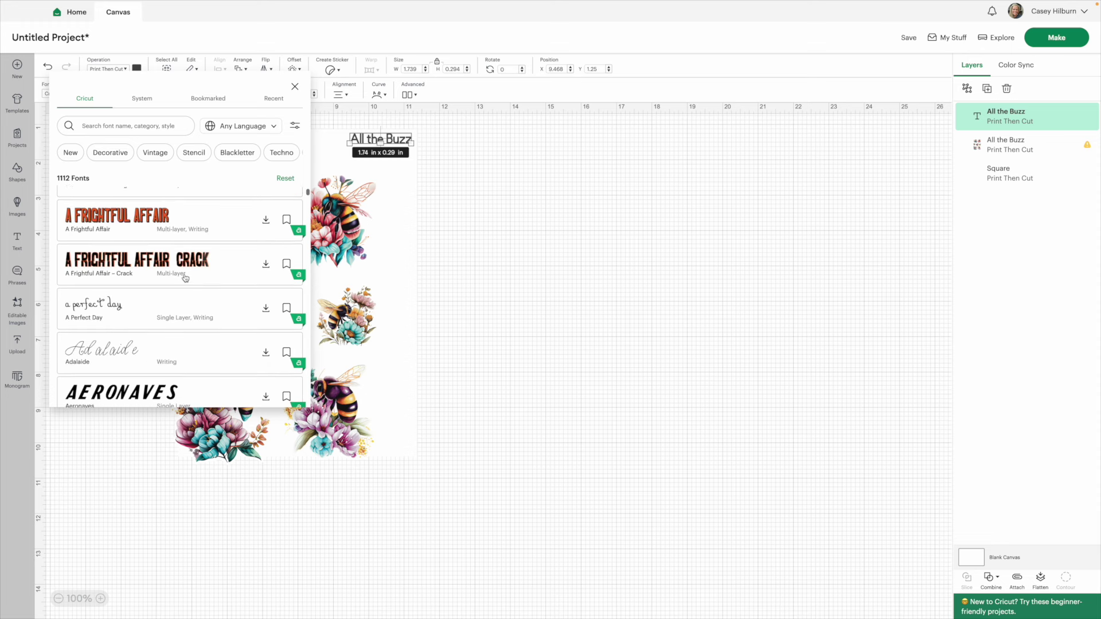
scroll(185, 279, up, 4)
click(120, 293)
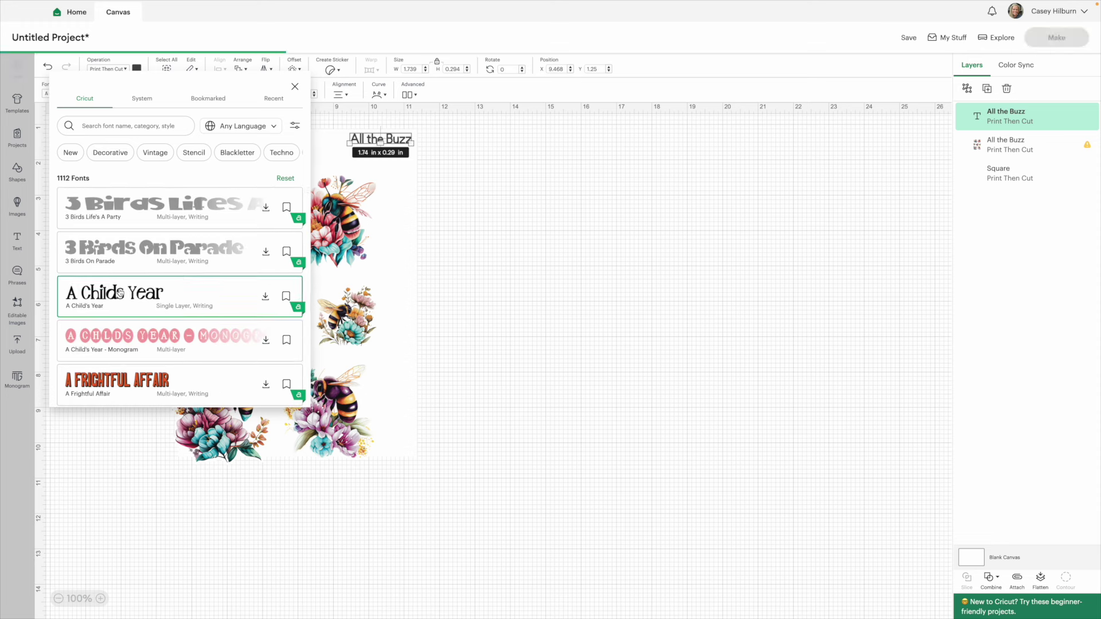
click(439, 153)
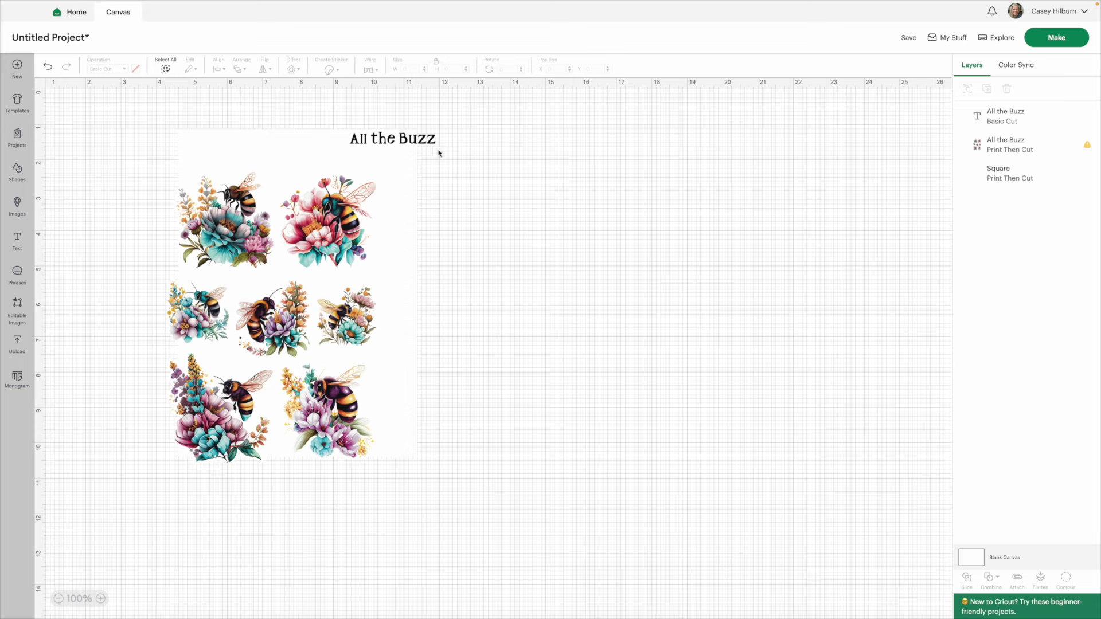
Reposition the title inside the white square's upper-right corner and set its operation back to Print Then Cut
drag(426, 140, 396, 143)
click(109, 68)
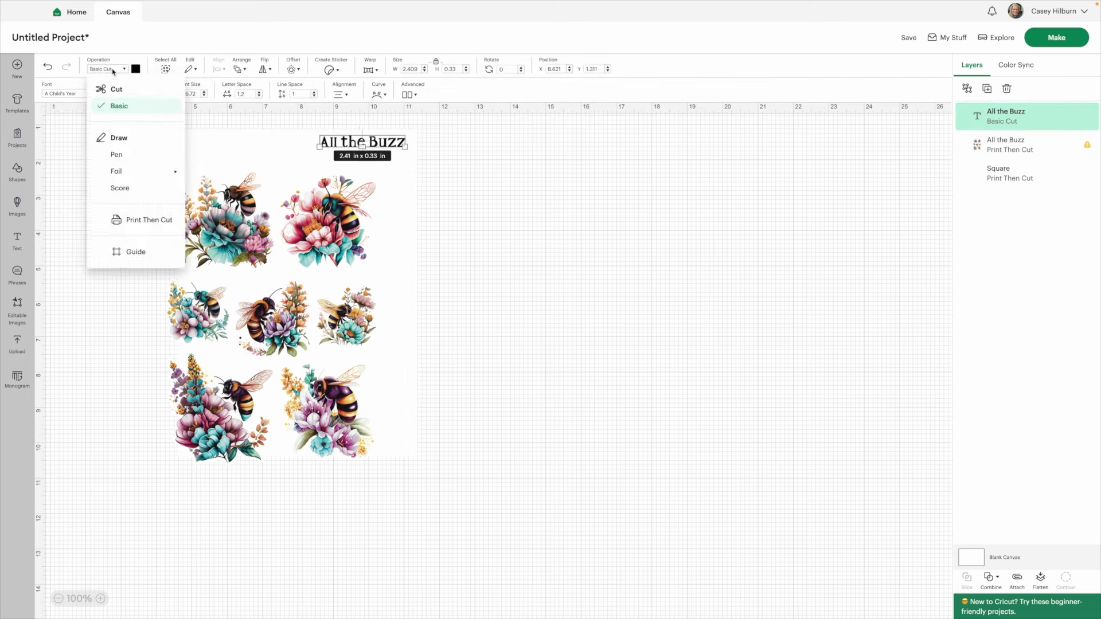
click(120, 221)
click(469, 163)
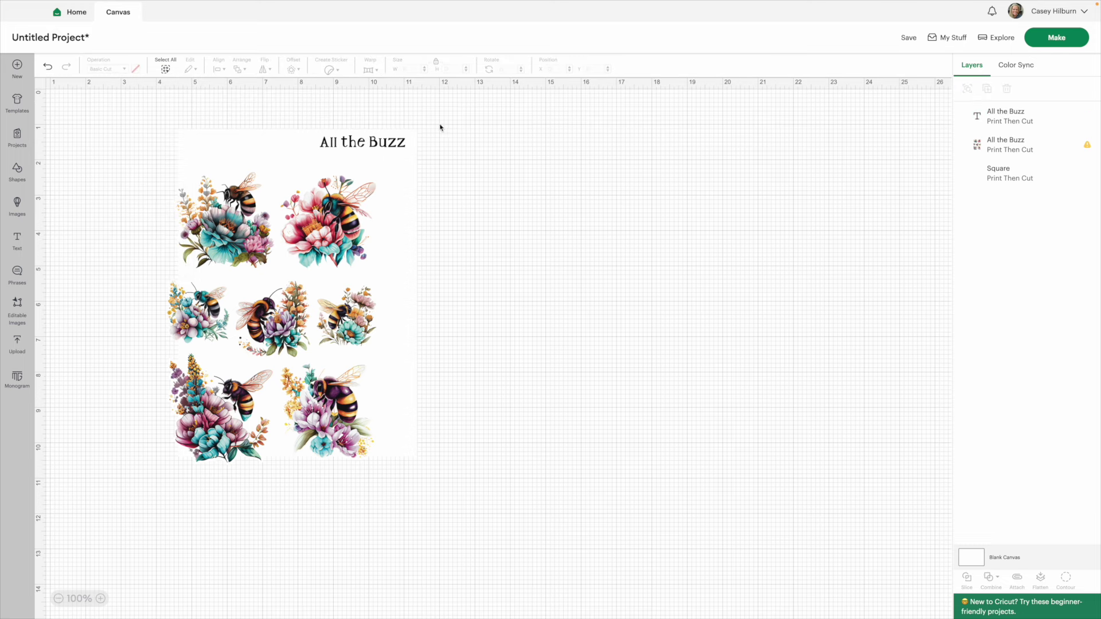
click(410, 138)
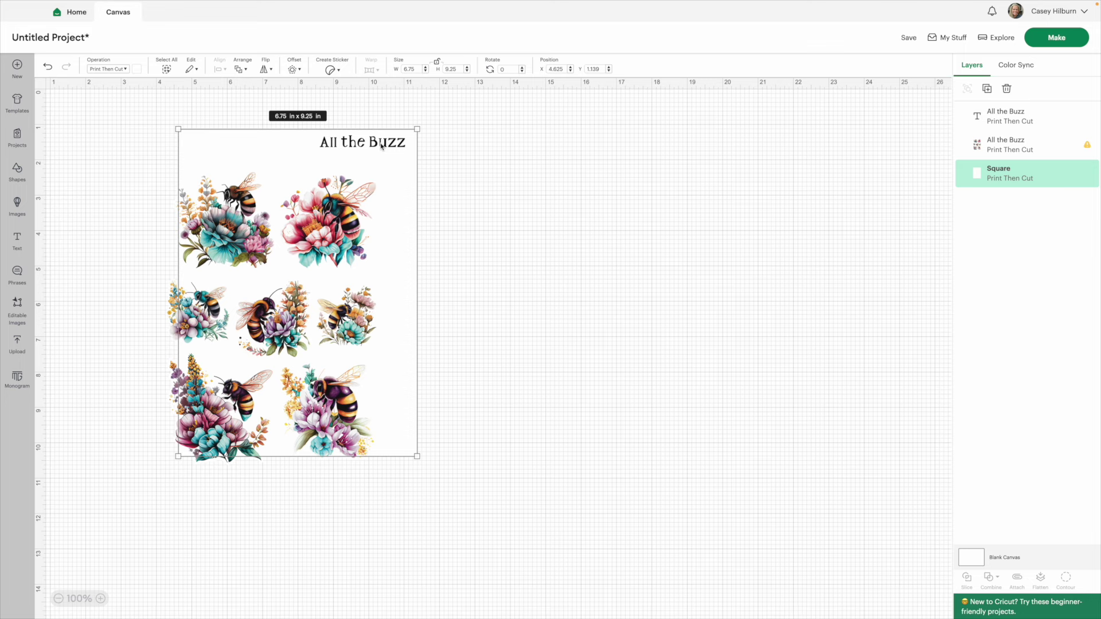
click(506, 145)
drag(380, 144, 385, 144)
click(447, 128)
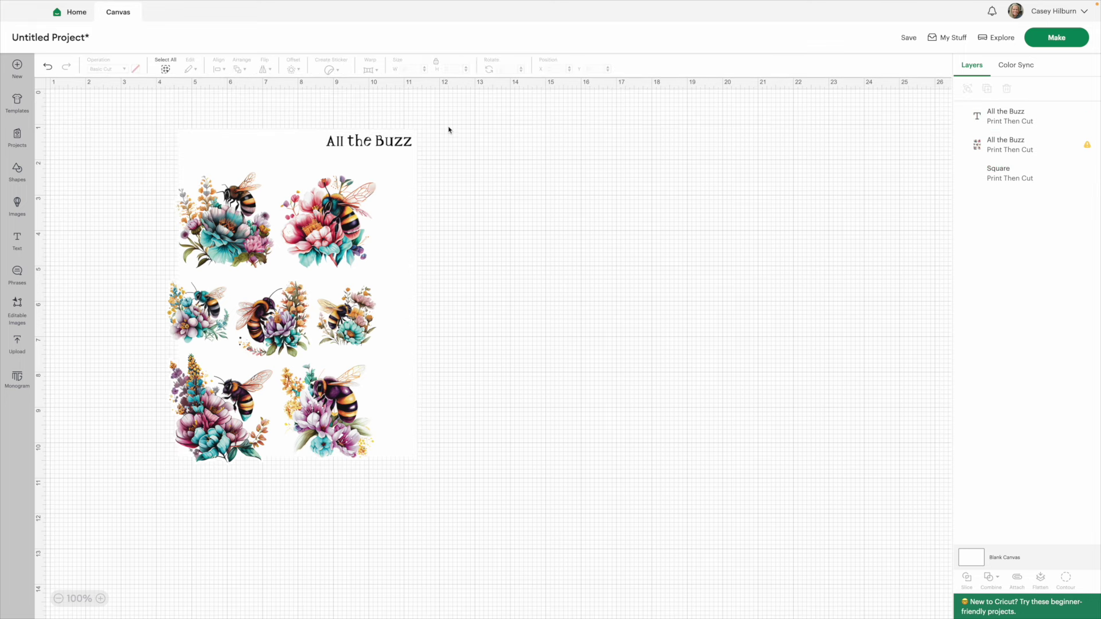
Flatten the title and the white square together, and place the flattened layer beneath the bee artwork
drag(382, 147, 460, 156)
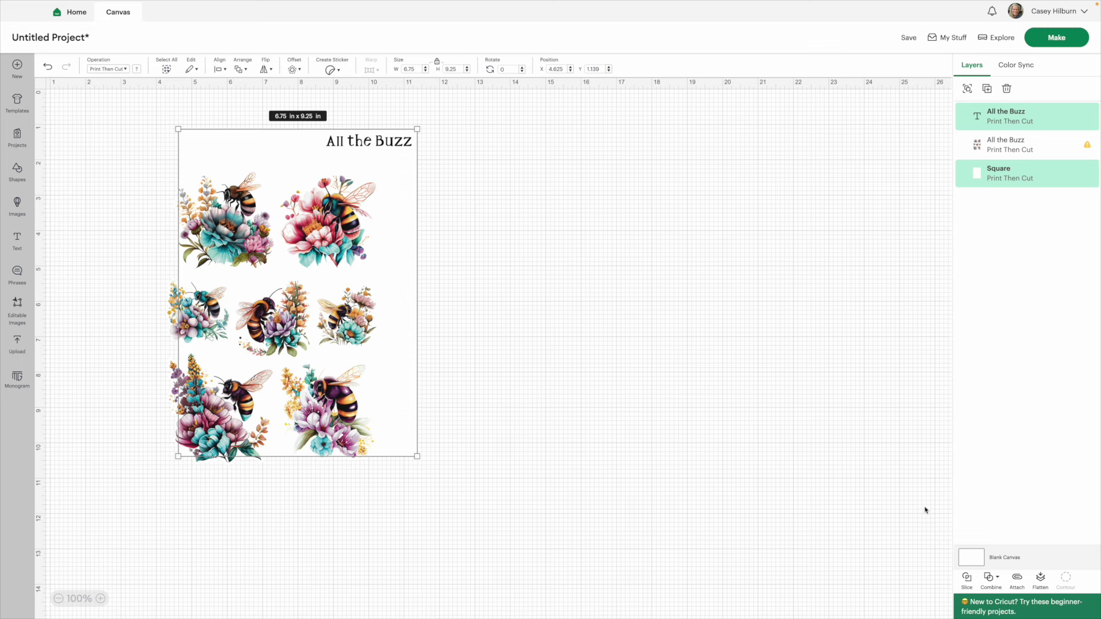
click(1040, 578)
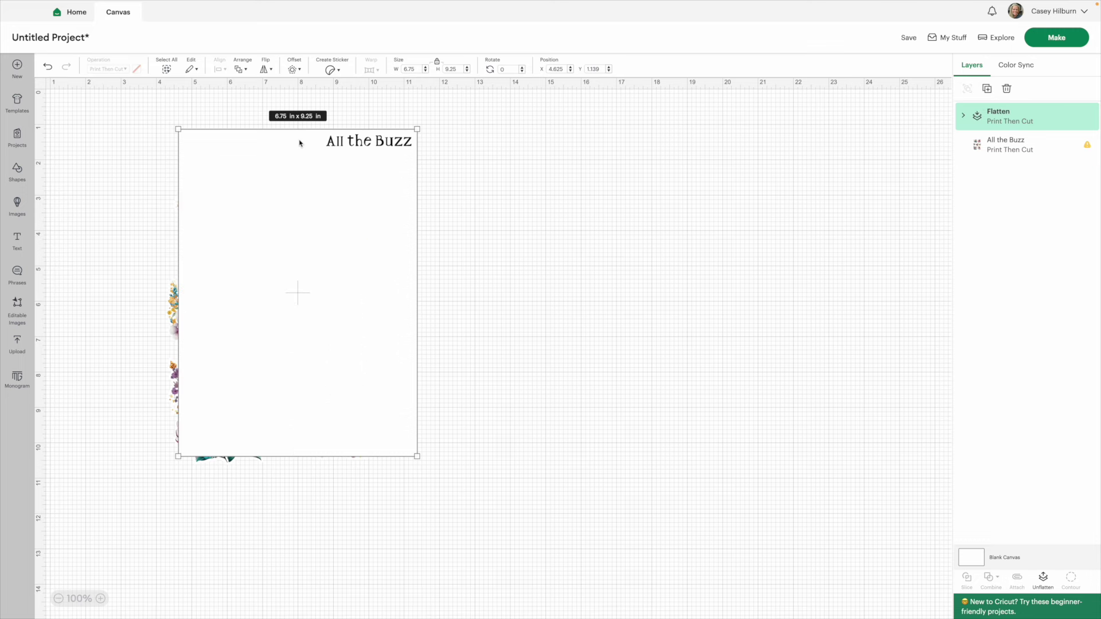
click(535, 312)
click(396, 261)
drag(991, 122, 995, 144)
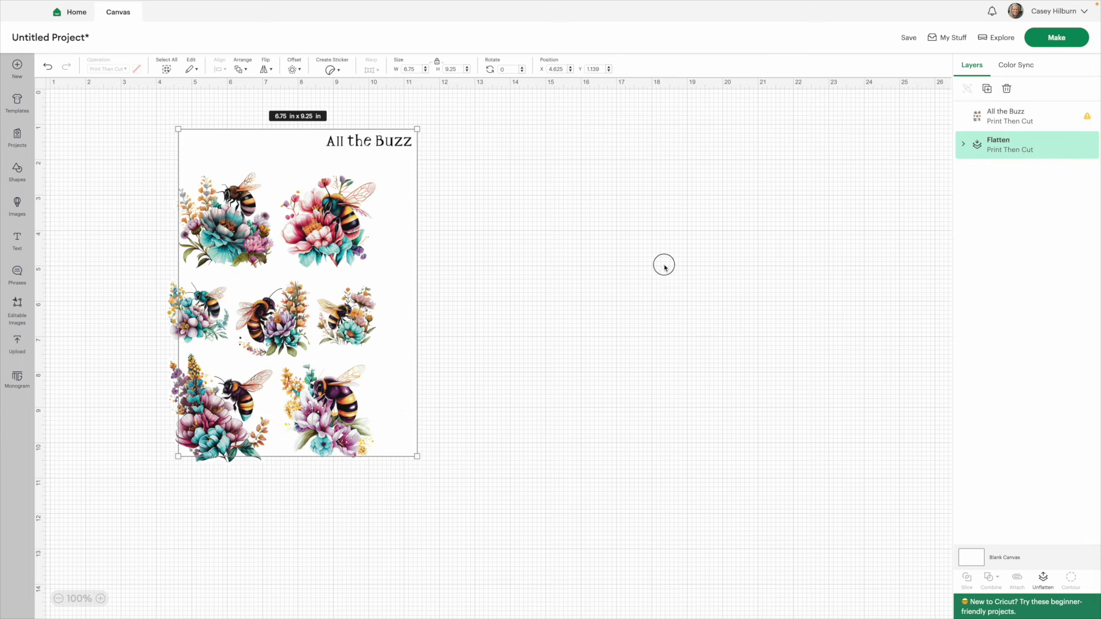
click(656, 248)
Move the bee artwork up below the title and stretch it with unlocked proportions to about 6.47 by 8.49 in
drag(342, 232, 357, 216)
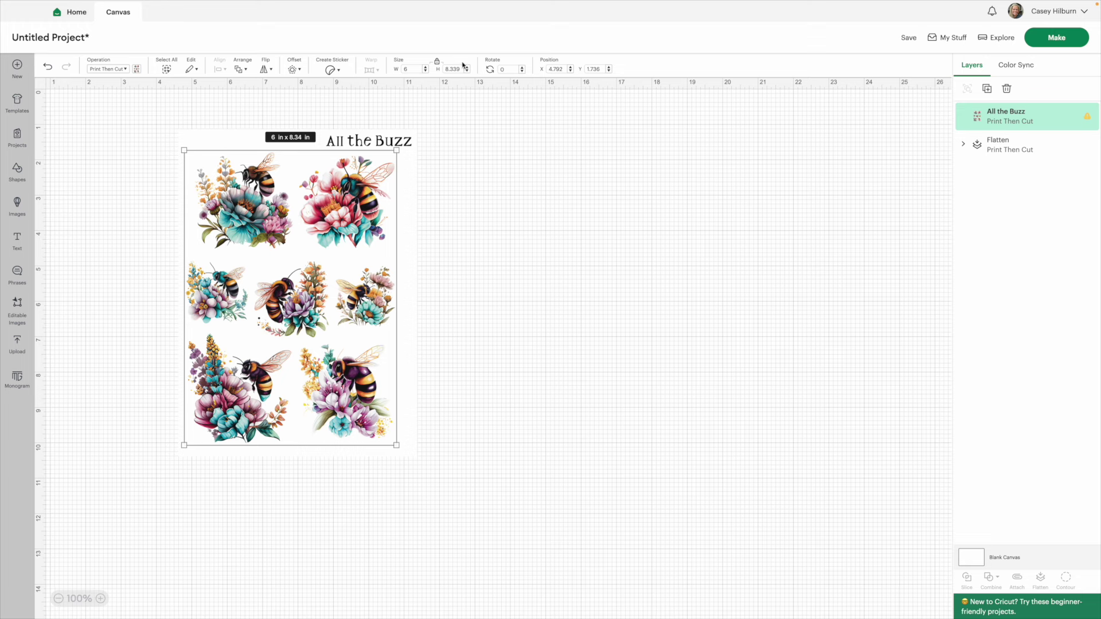
click(437, 62)
drag(397, 447, 414, 453)
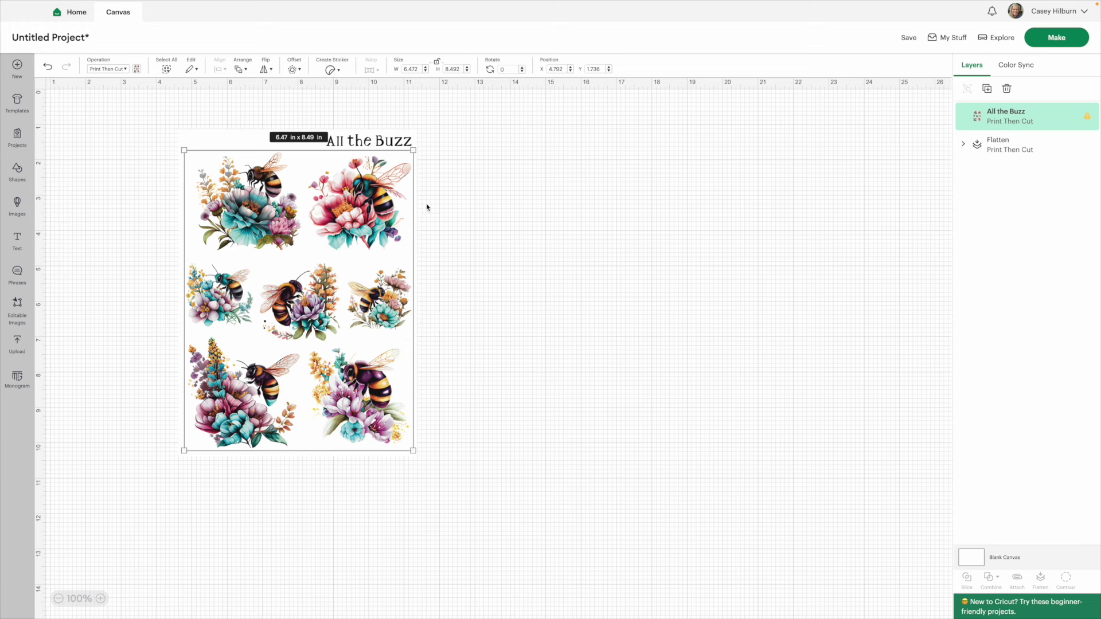
click(459, 208)
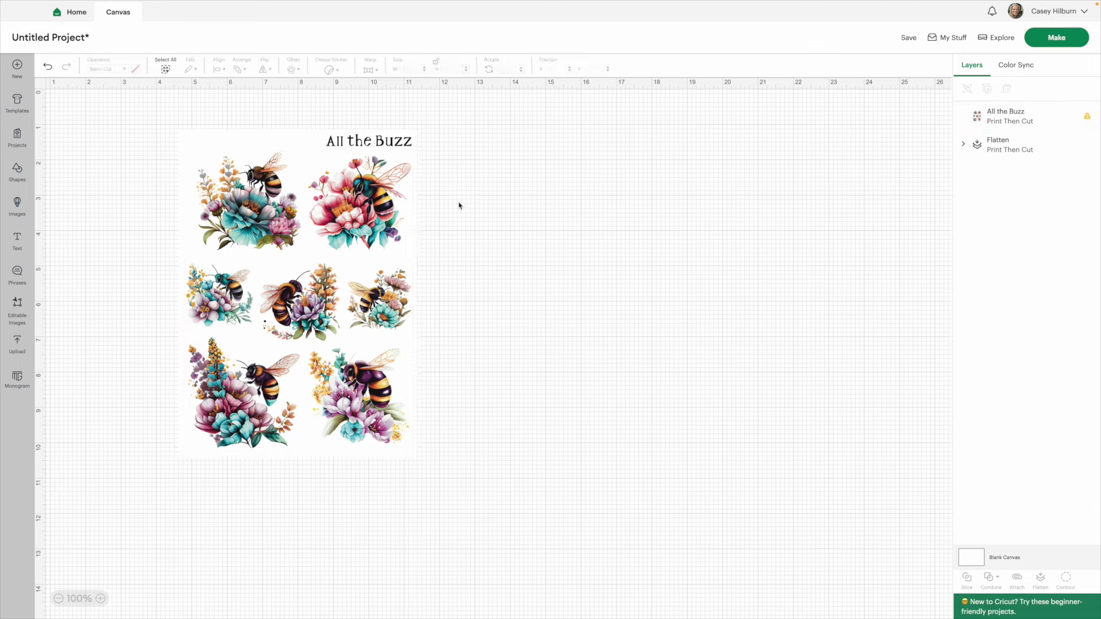
Center the bee artwork and the flattened background horizontally with each other and attach them
drag(454, 185, 273, 270)
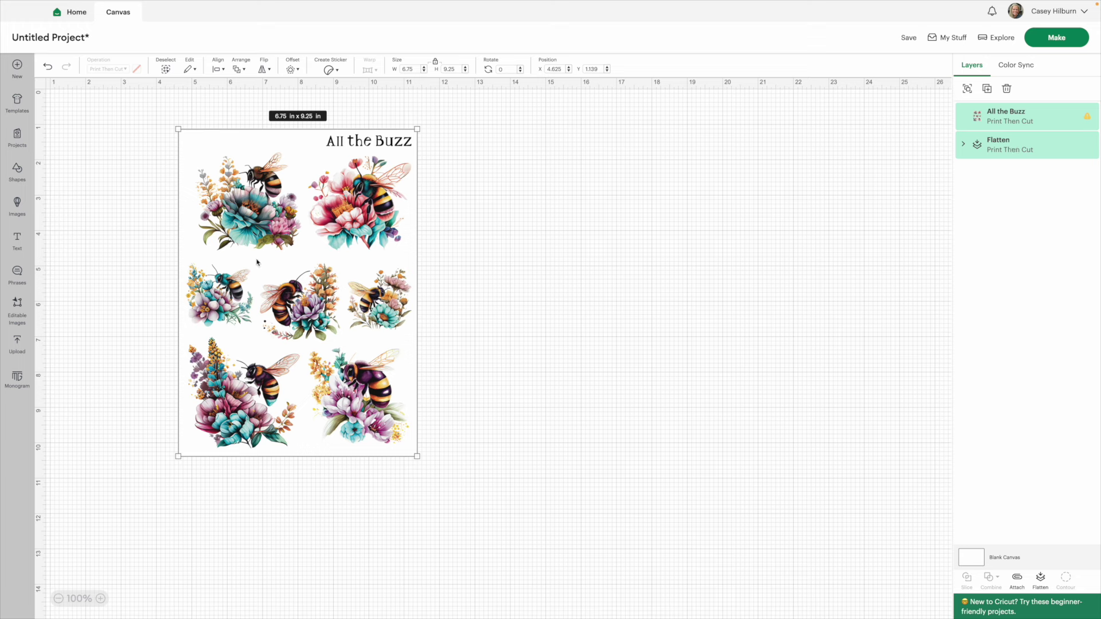
click(219, 70)
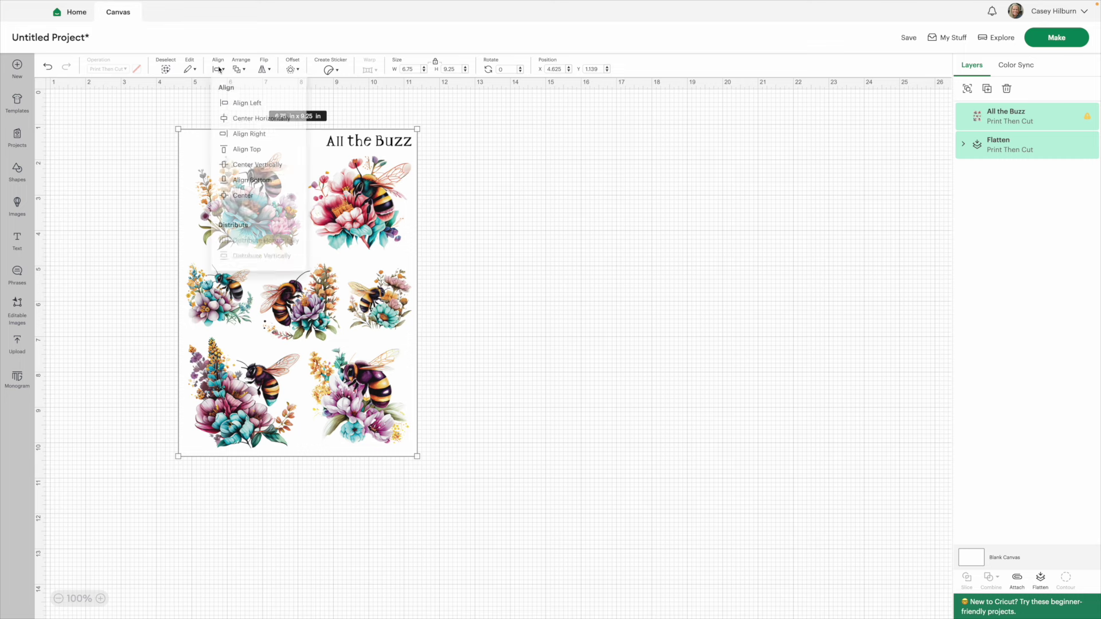
click(232, 127)
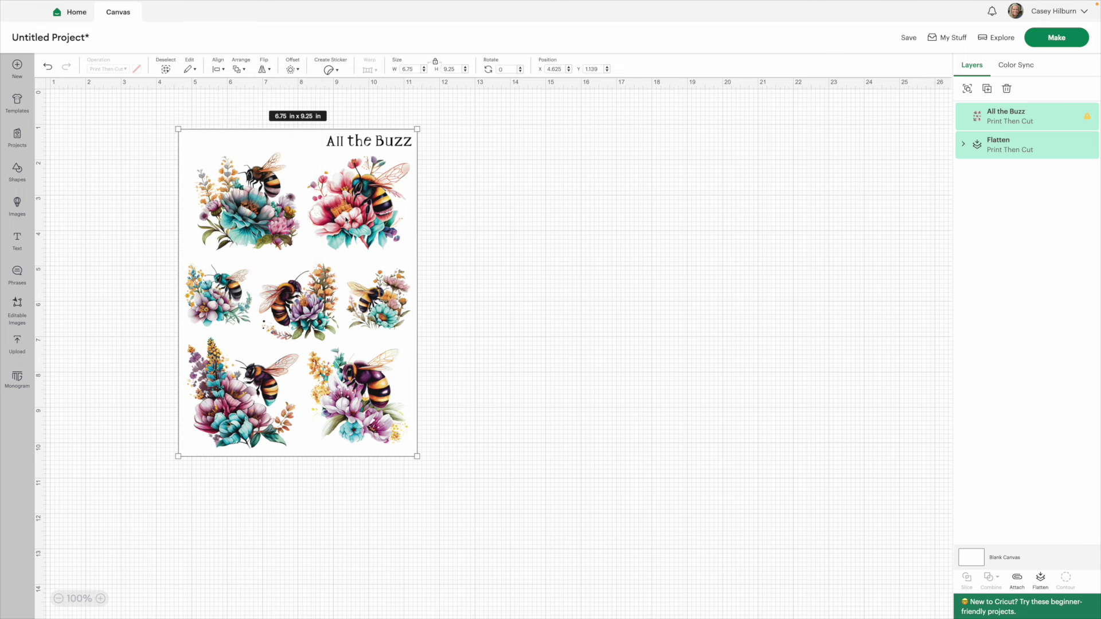
click(1023, 586)
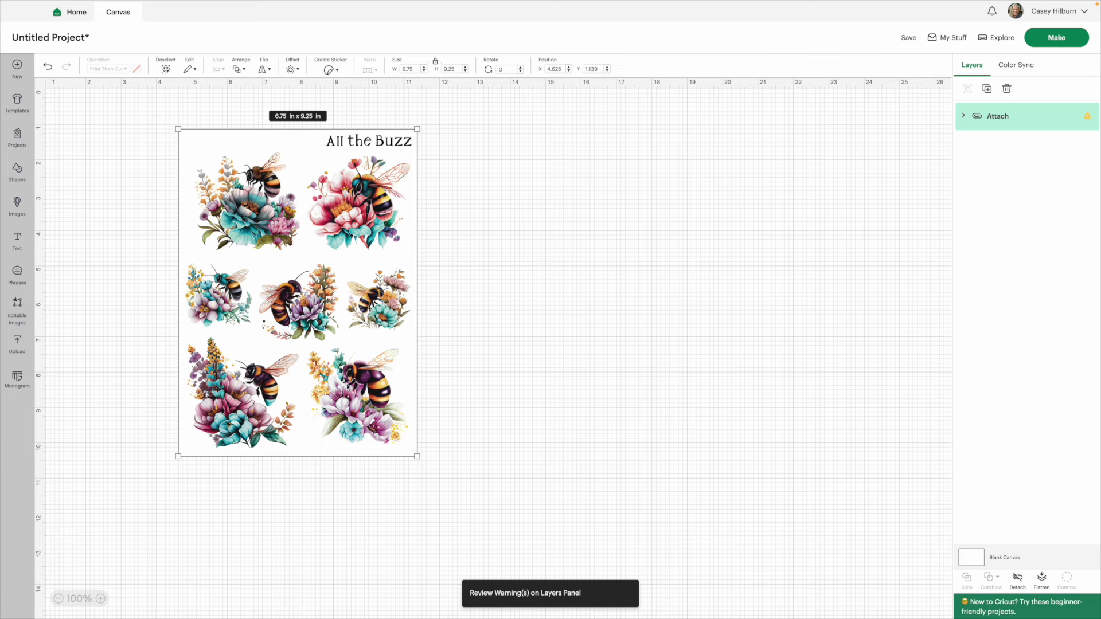
Save the project with the title "All the Buzz Test"
click(909, 38)
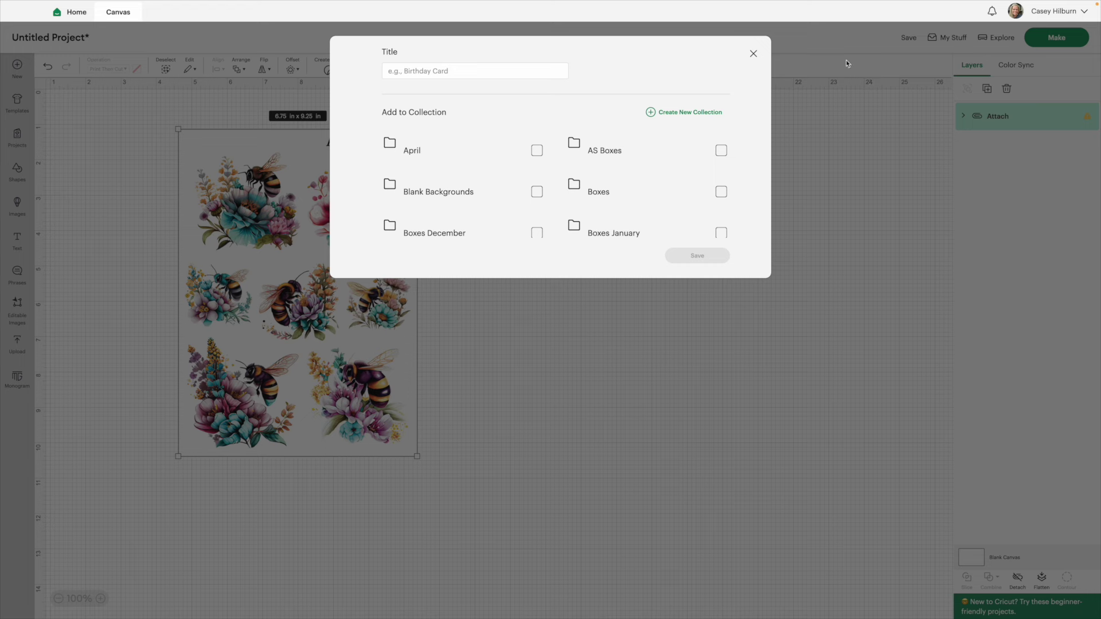
click(443, 70)
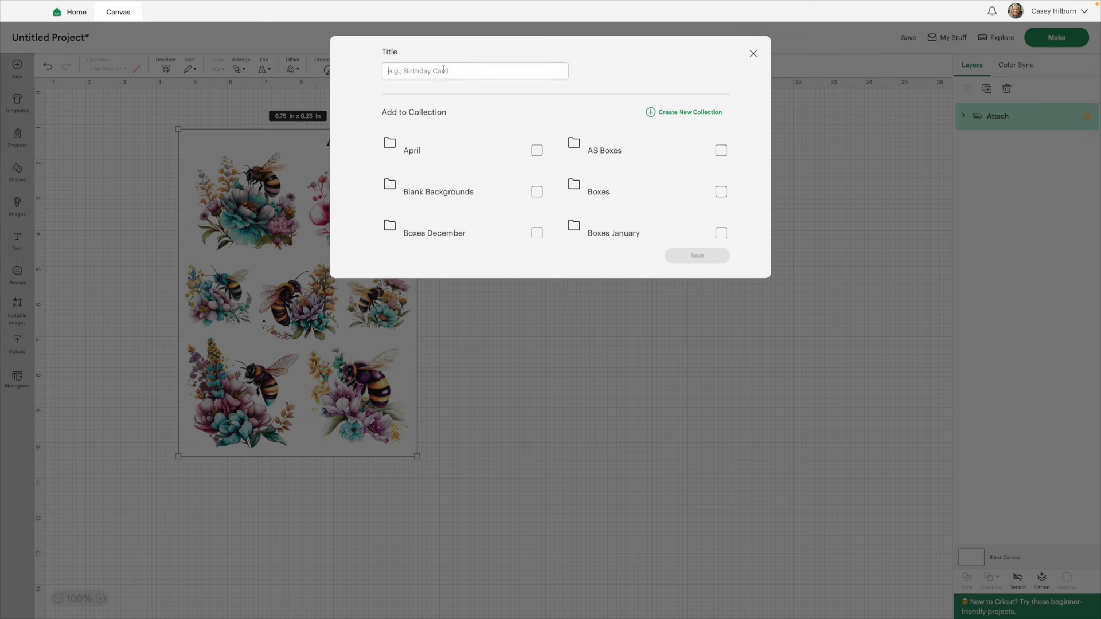
text(All the Buzz Test)
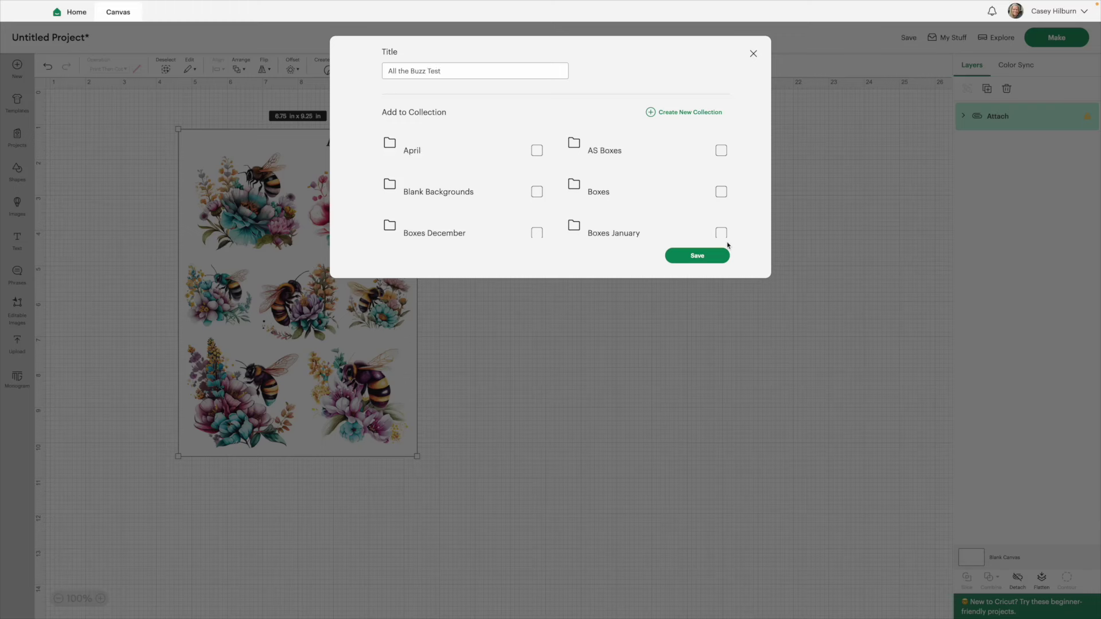
click(716, 258)
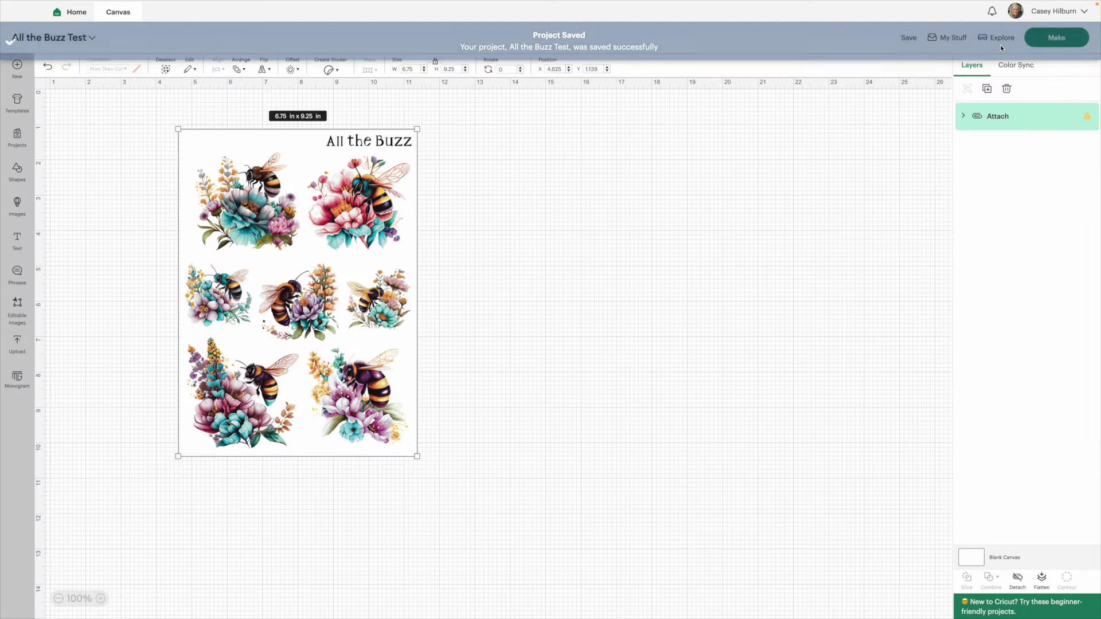
Send the Print Then Cut project to the printer with the system dialog enabled, bringing up the computer's print dialog
click(1053, 37)
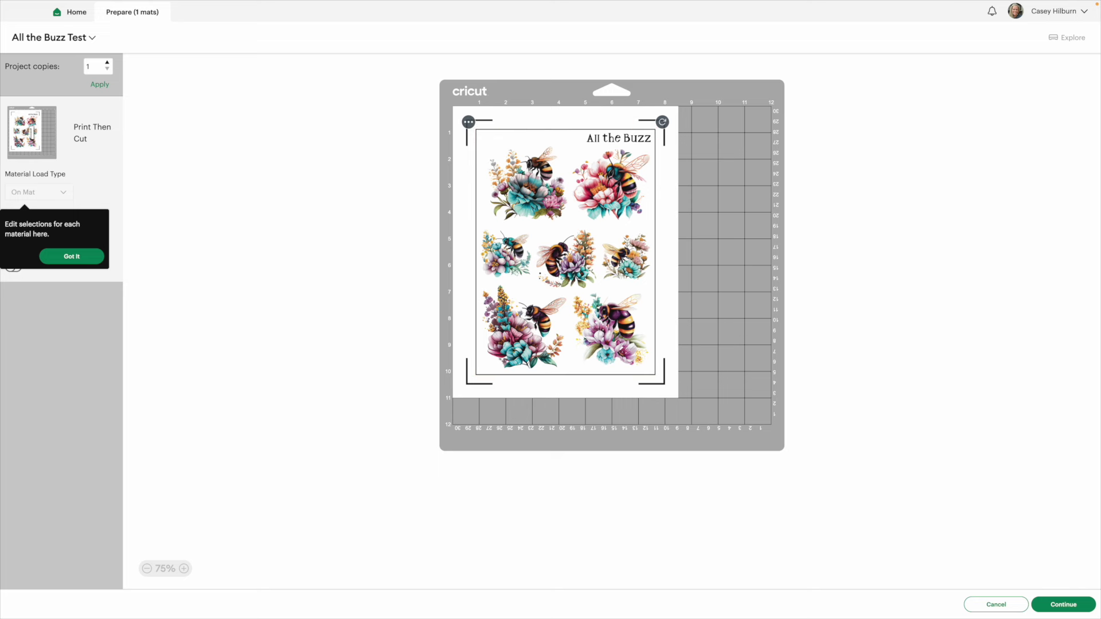
click(1058, 606)
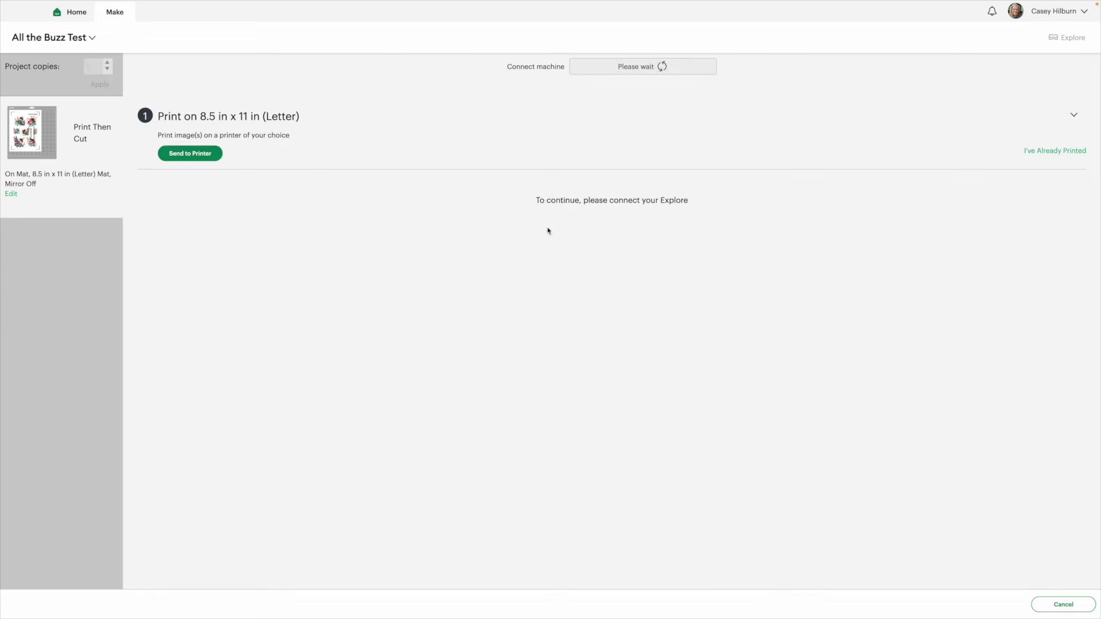
click(188, 154)
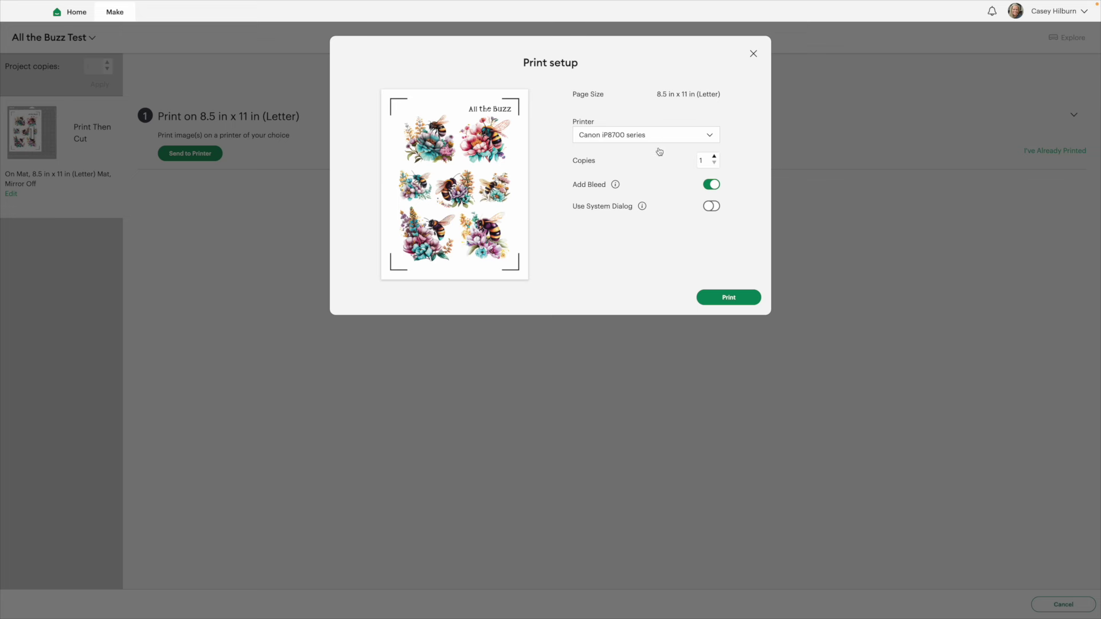
click(712, 206)
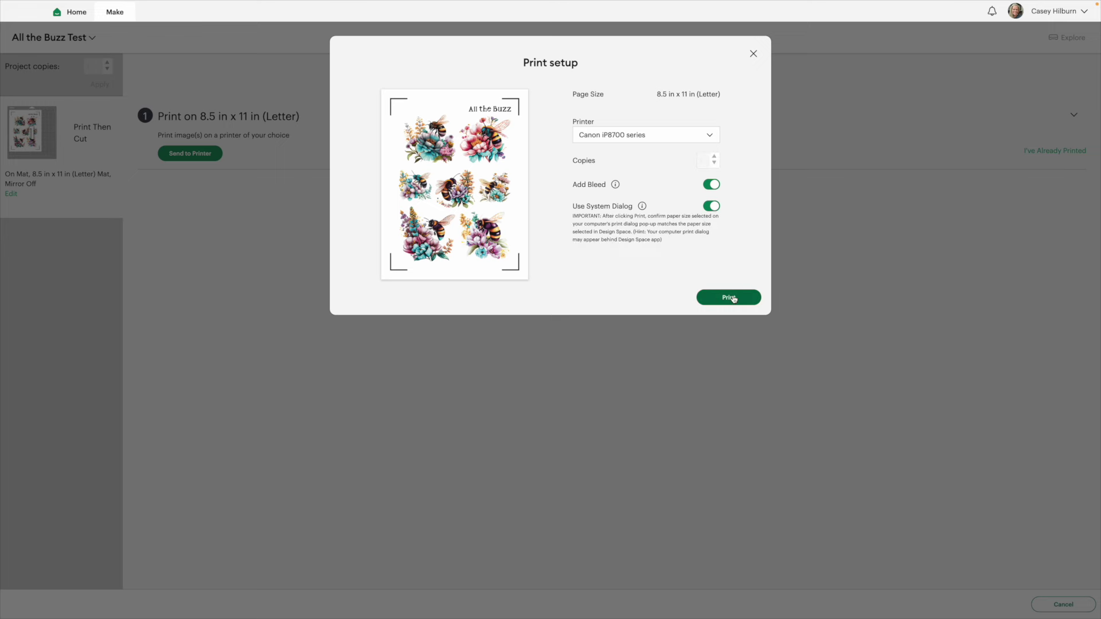
click(733, 299)
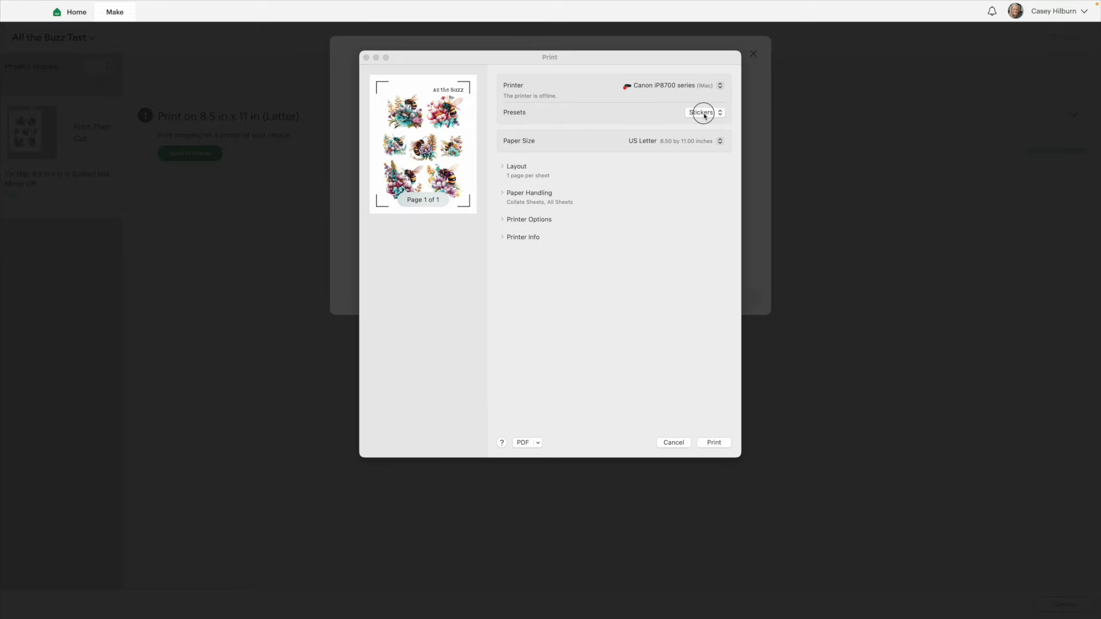
Select the Stickers preset in the print dialog, and close the dialog without printing
click(701, 368)
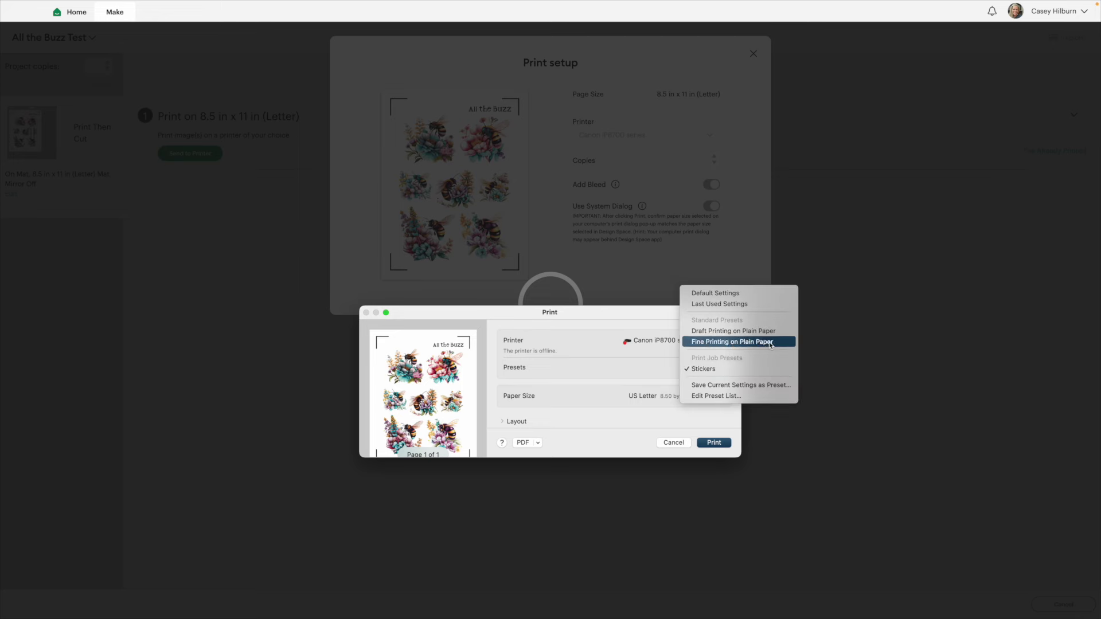
click(704, 370)
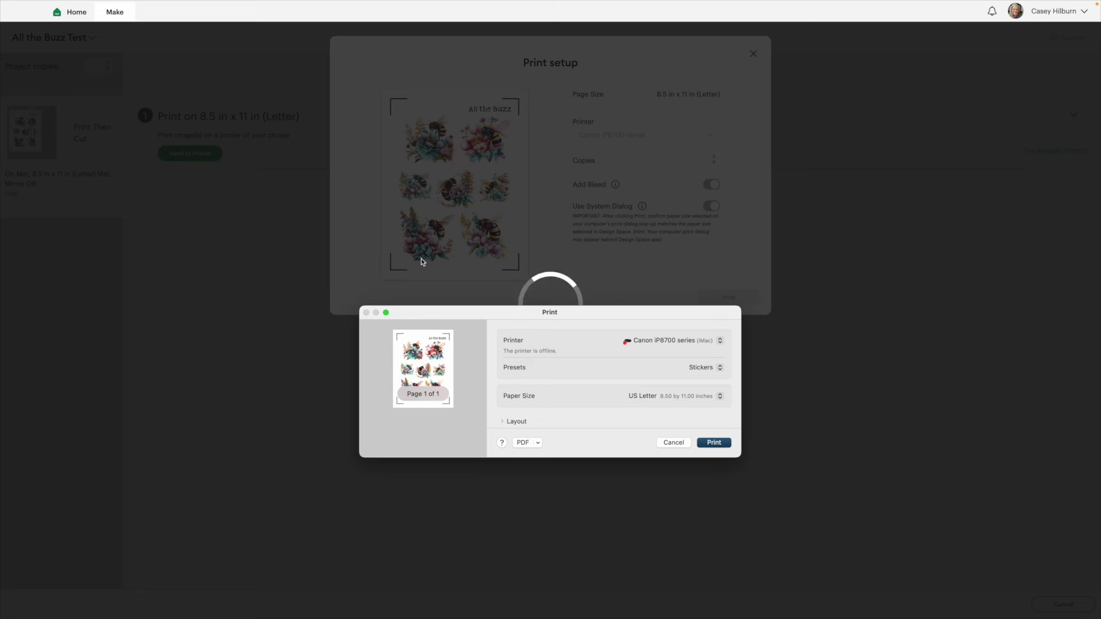
click(675, 443)
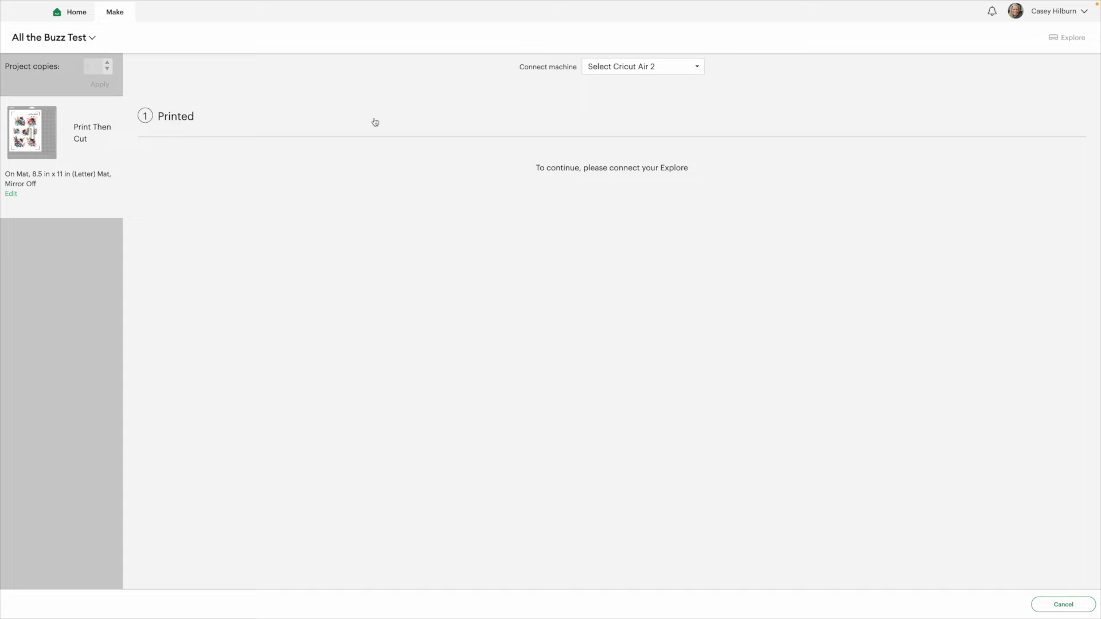
Connect the Air 2 : 94A3 Bluetooth cutting machine and open the full base material list
click(657, 70)
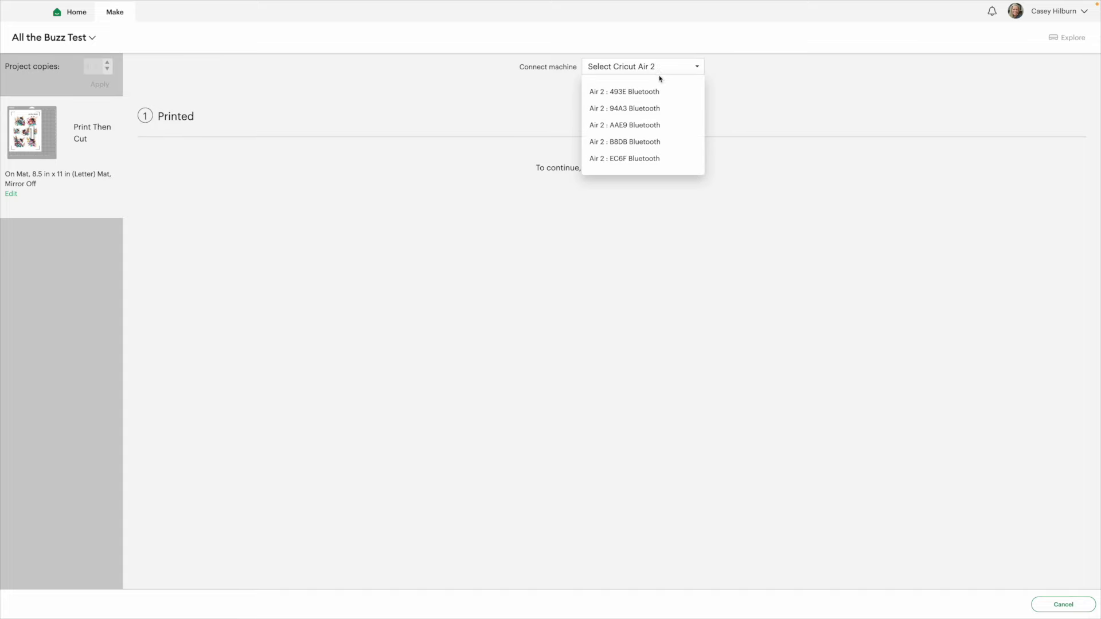
click(633, 108)
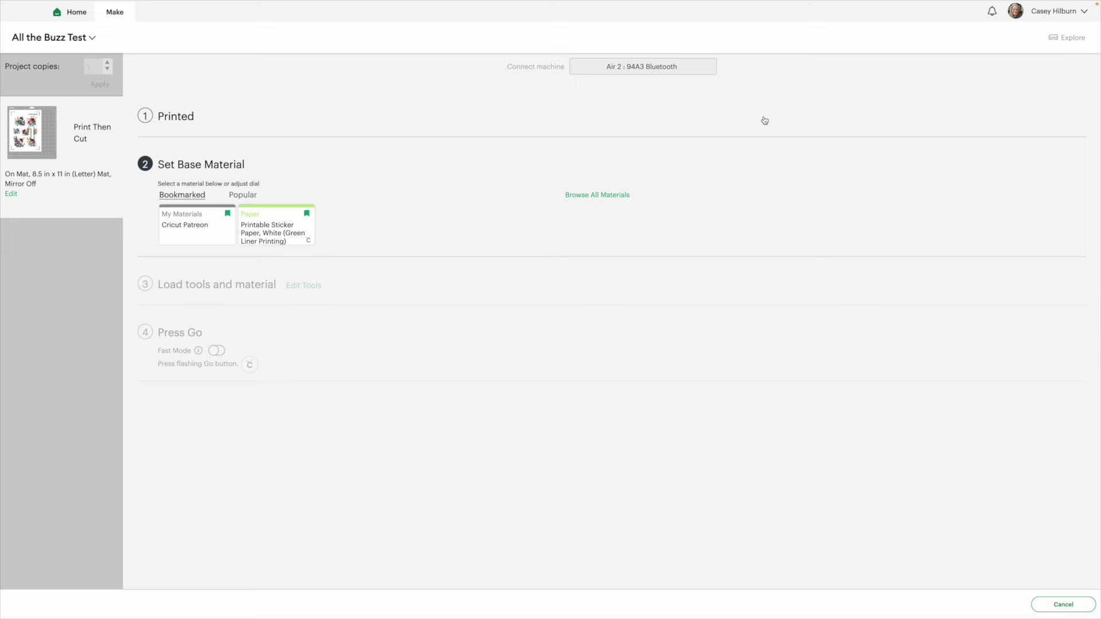
click(604, 199)
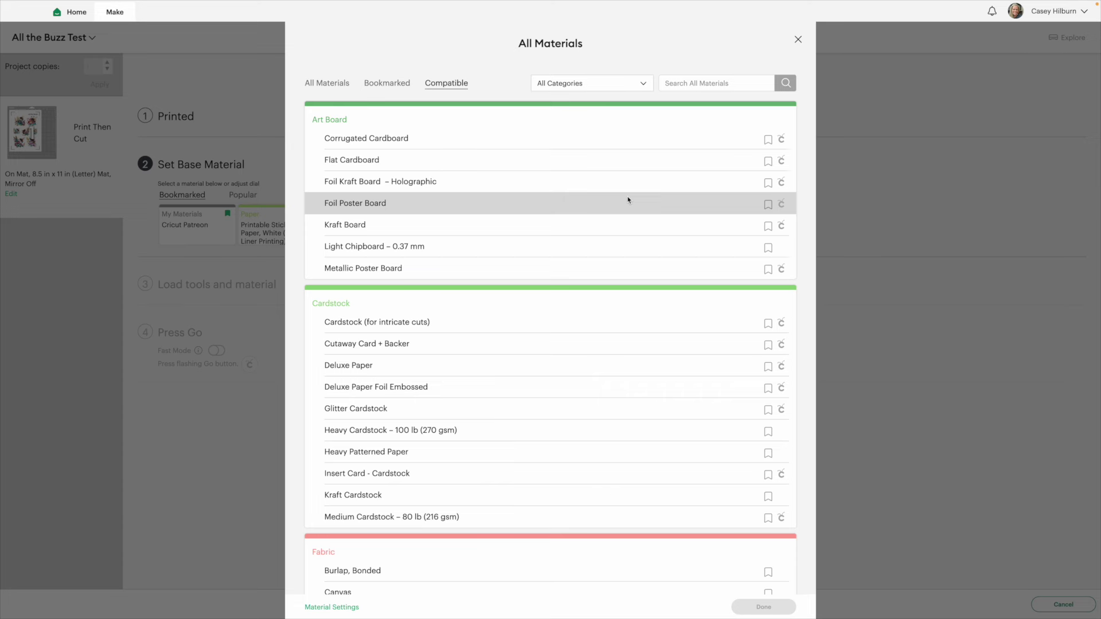
Look through the compatible base materials down to the paper types, and review the unfiltered list of all materials
scroll(585, 349, down, 8)
scroll(577, 359, down, 15)
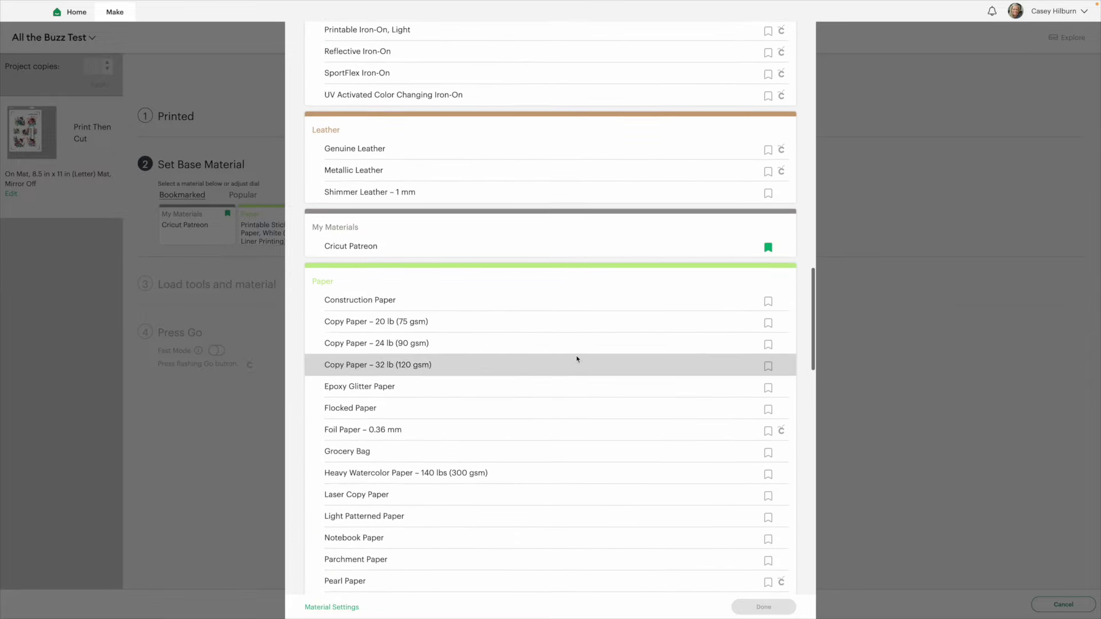
scroll(577, 359, down, 5)
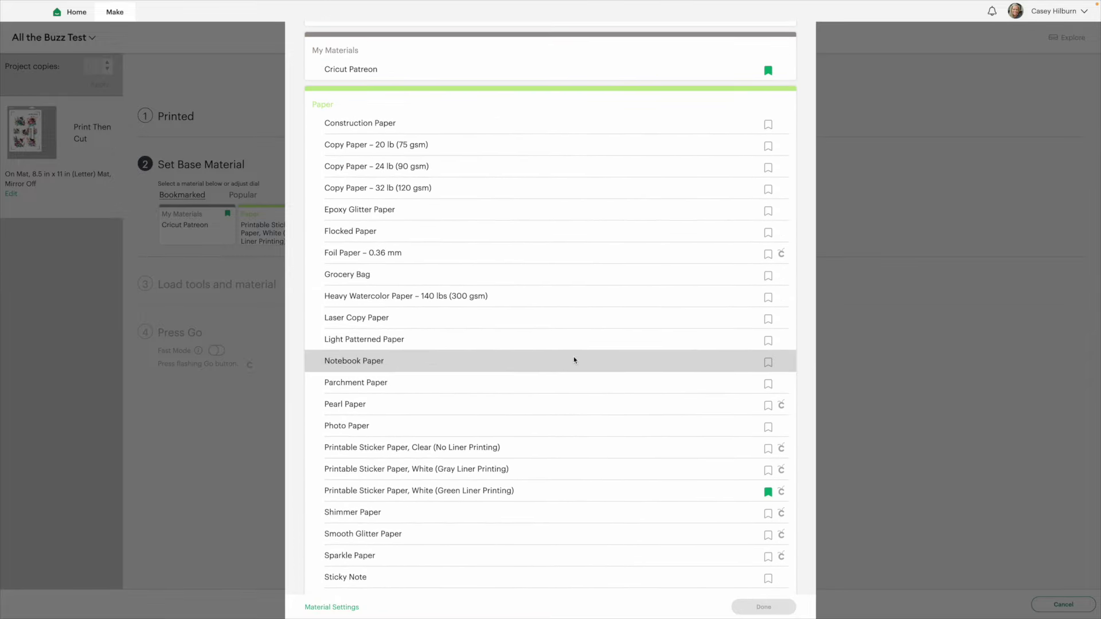
scroll(562, 345, up, 20)
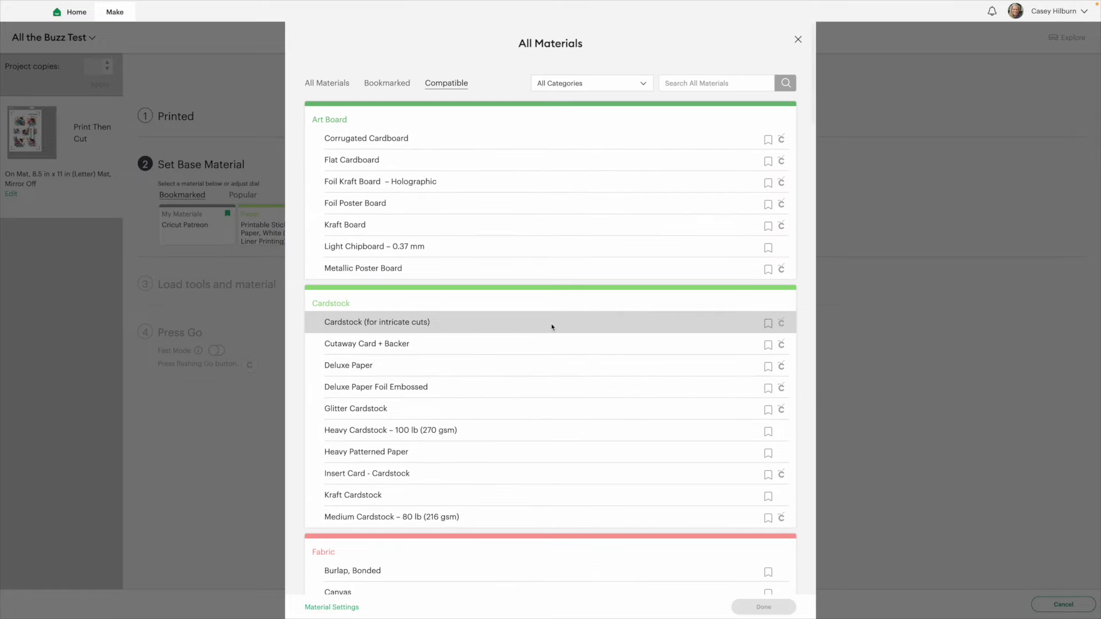
scroll(356, 87, down, 1)
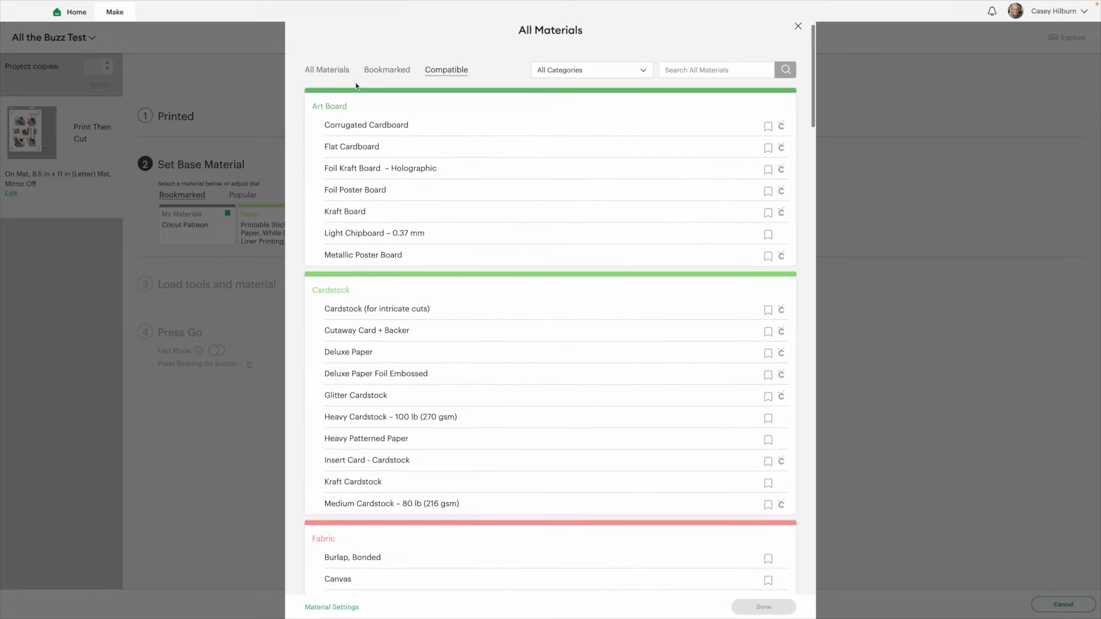
click(341, 72)
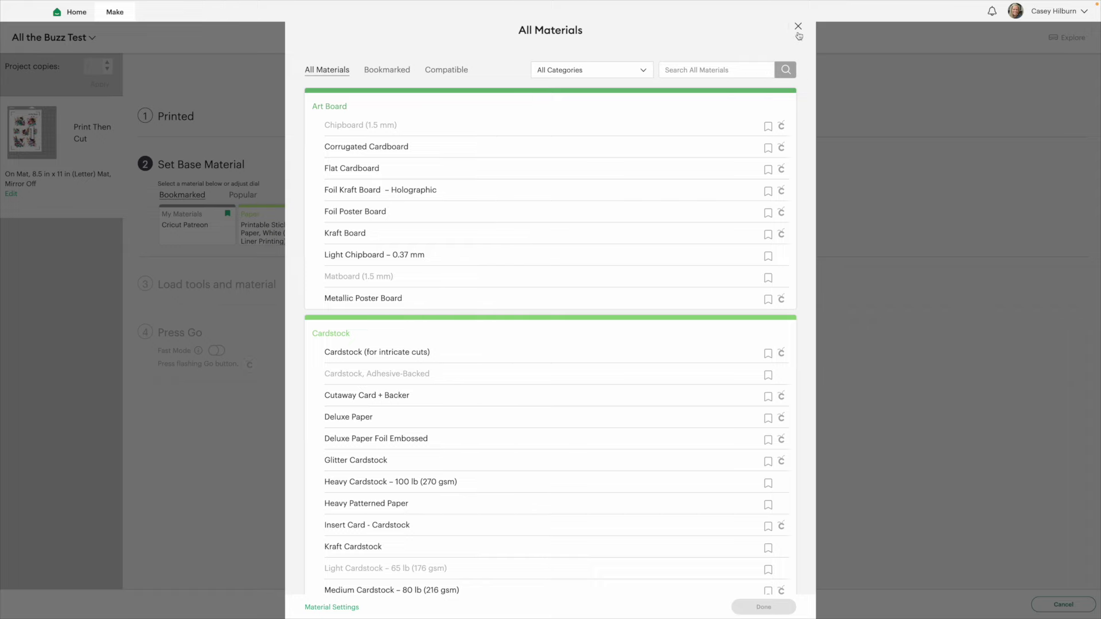
scroll(462, 346, down, 15)
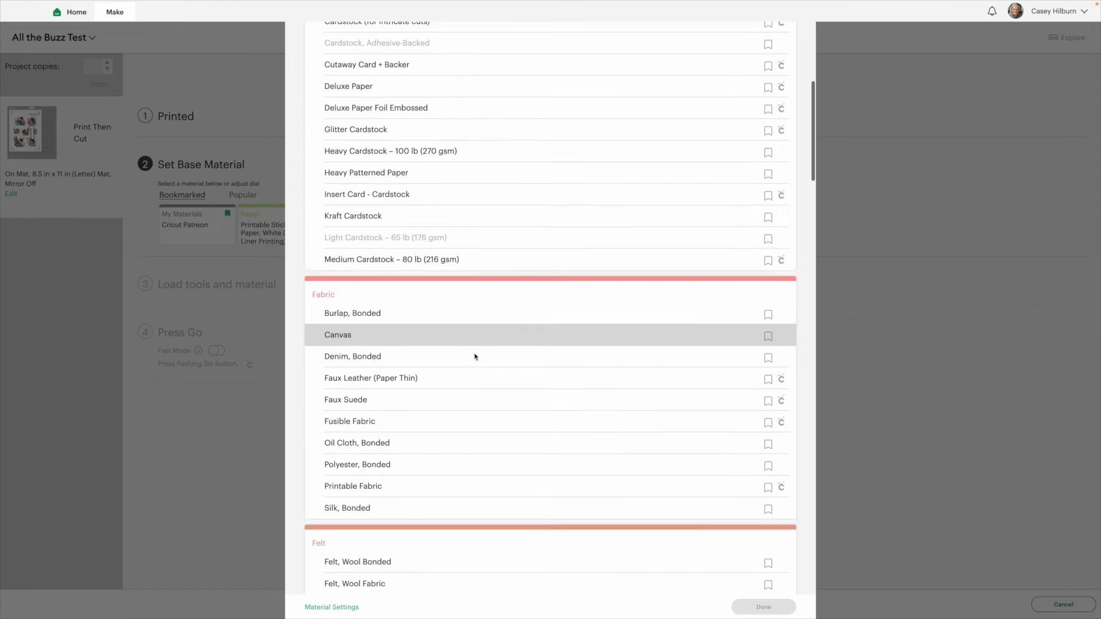
scroll(539, 396, down, 10)
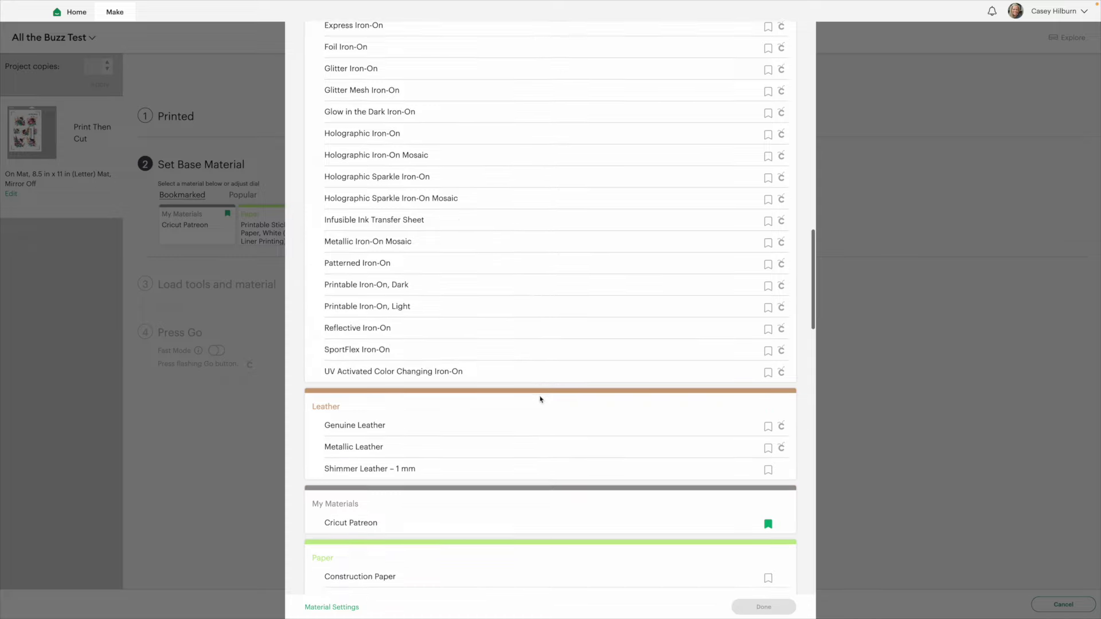
scroll(545, 401, down, 3)
scroll(545, 400, up, 15)
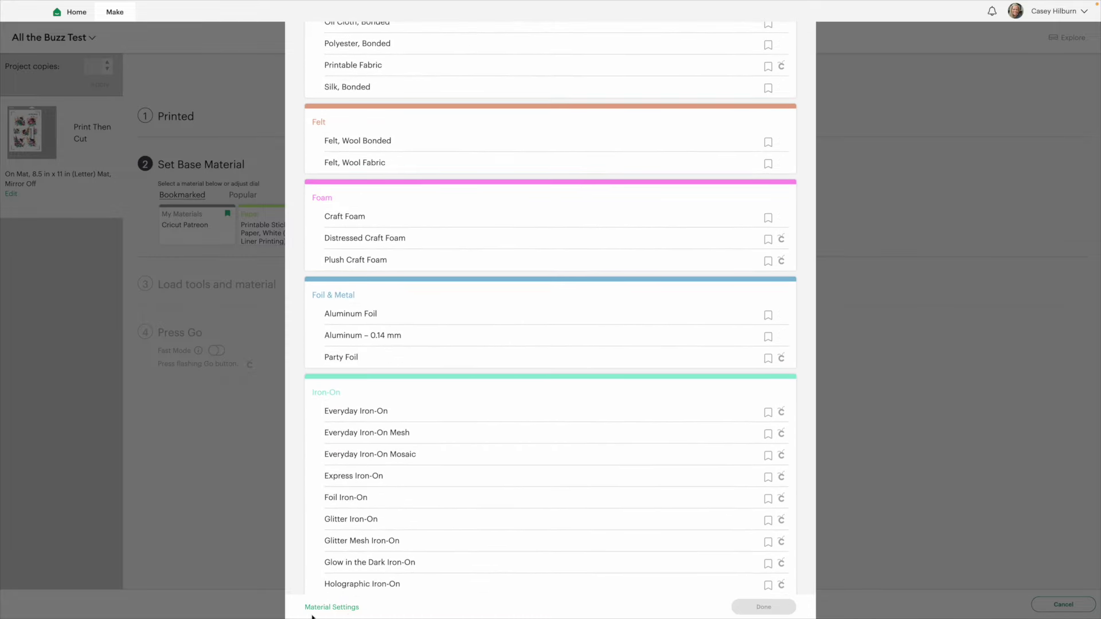
Inspect the editable cut pressure of the Paper + dial setting in the material settings, and leave without saving changes
click(332, 607)
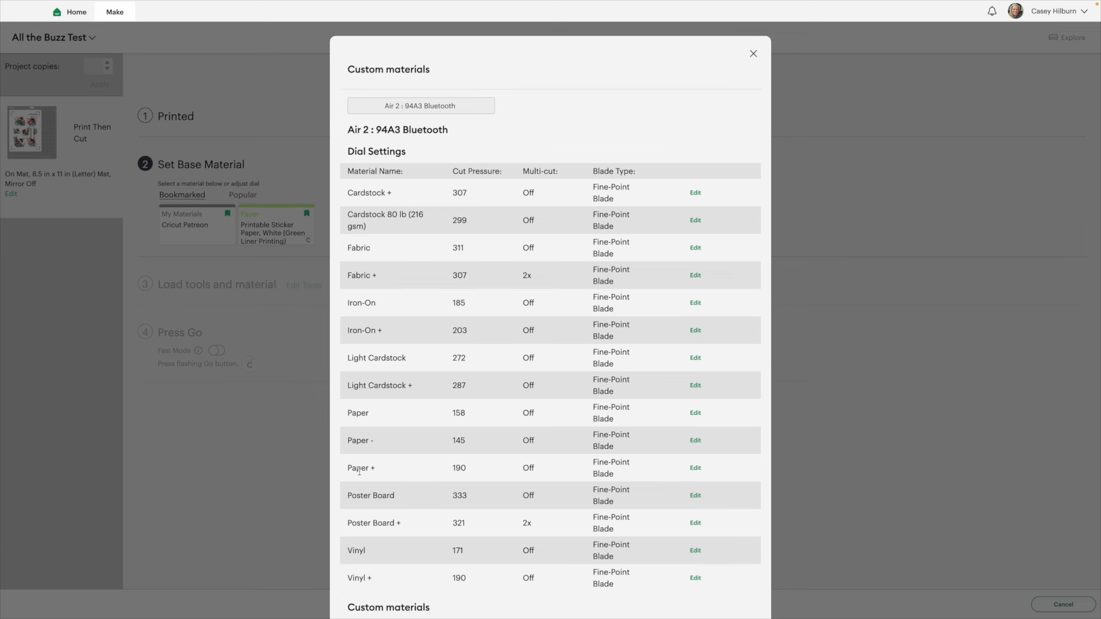
click(696, 468)
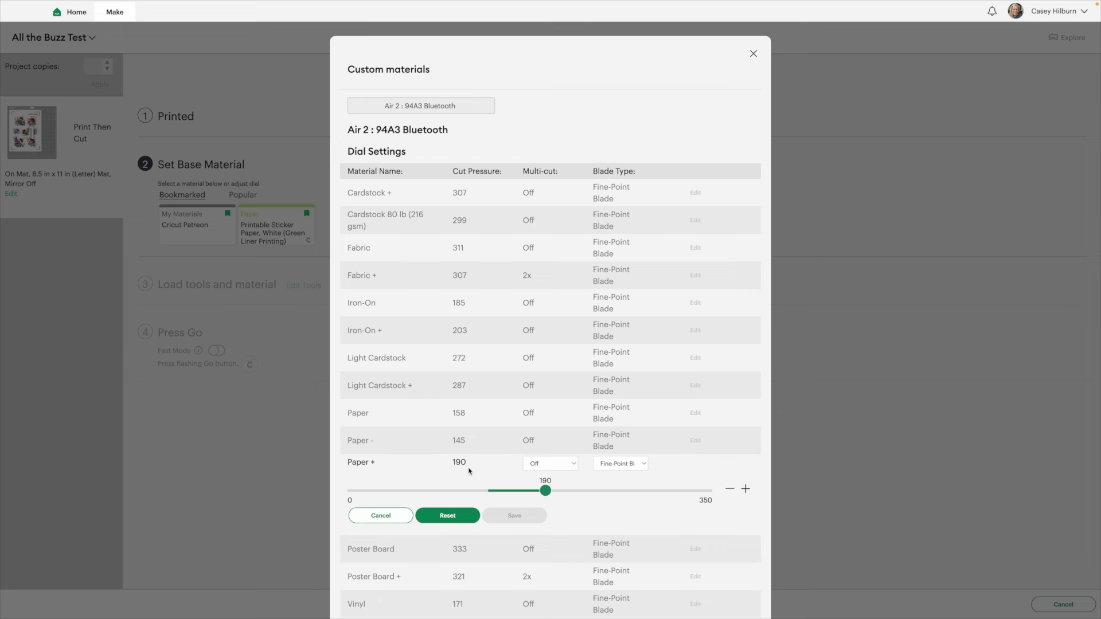
click(383, 515)
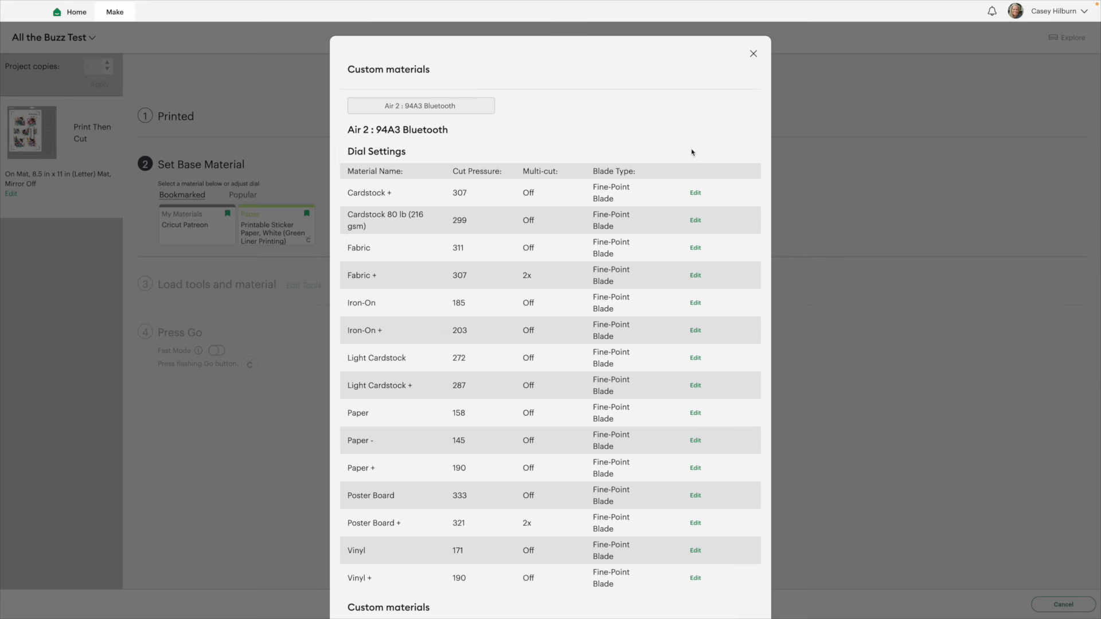
click(754, 54)
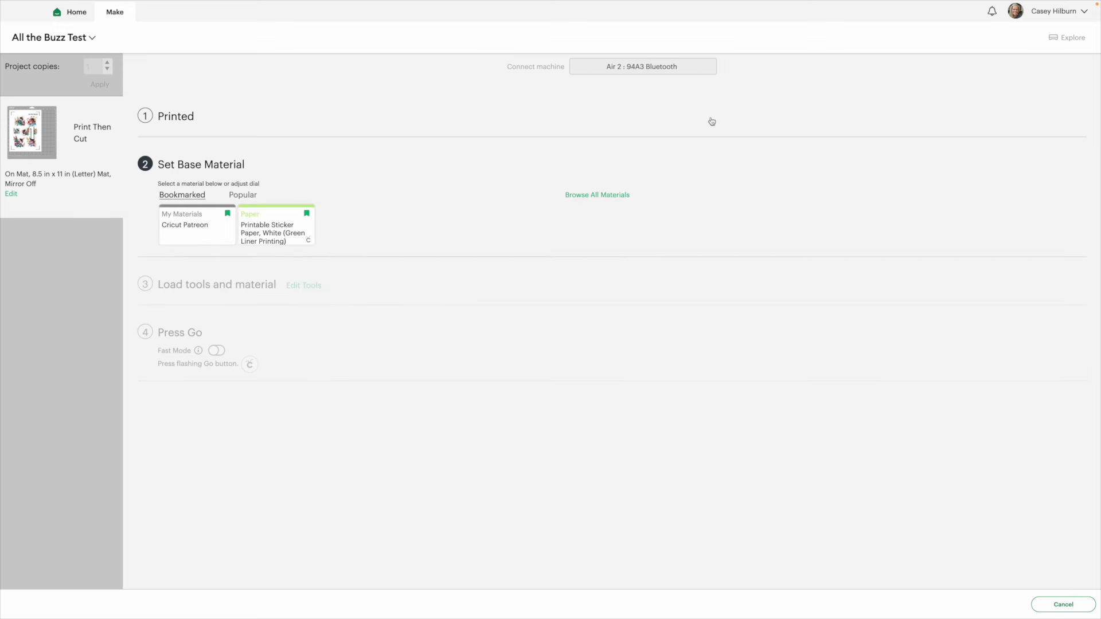
Review the machine's dial settings in the material settings once more and return to the cut preparation
click(610, 195)
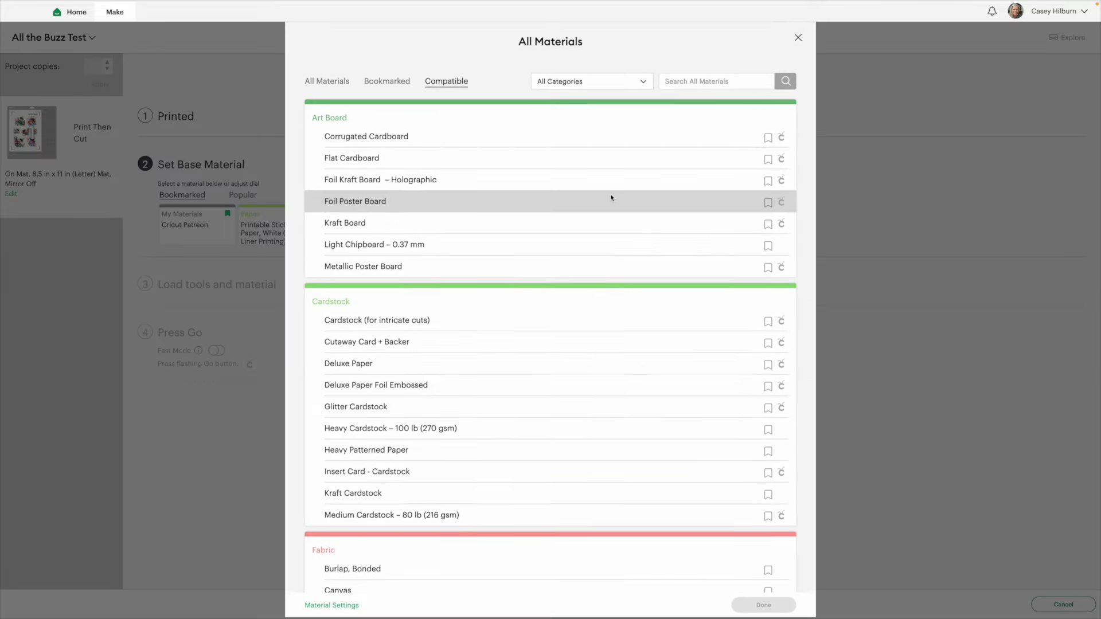
click(347, 607)
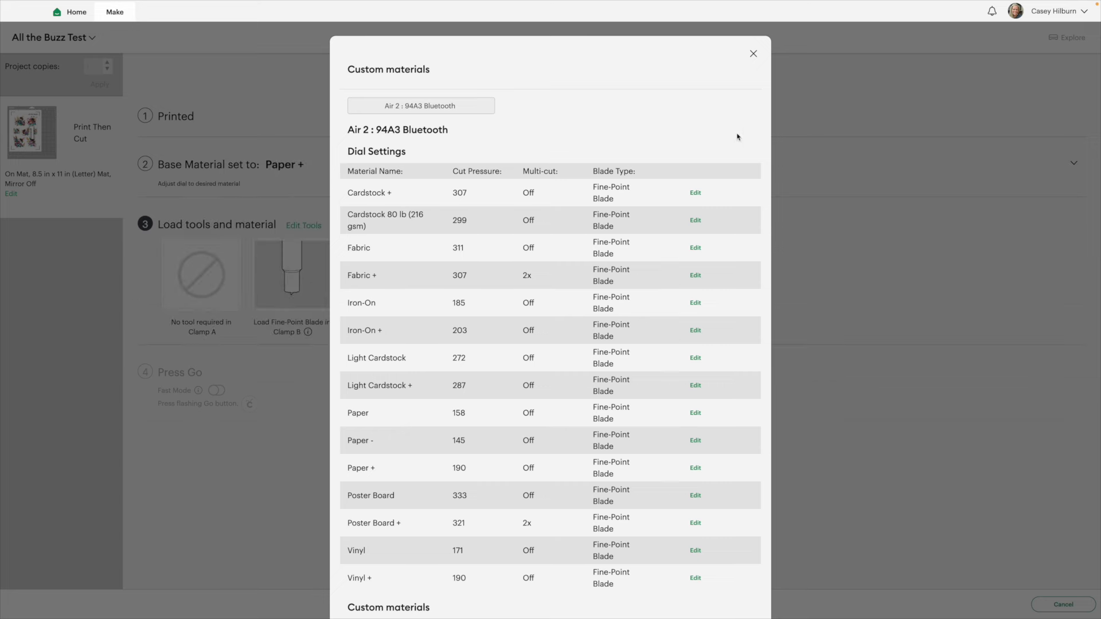
click(754, 54)
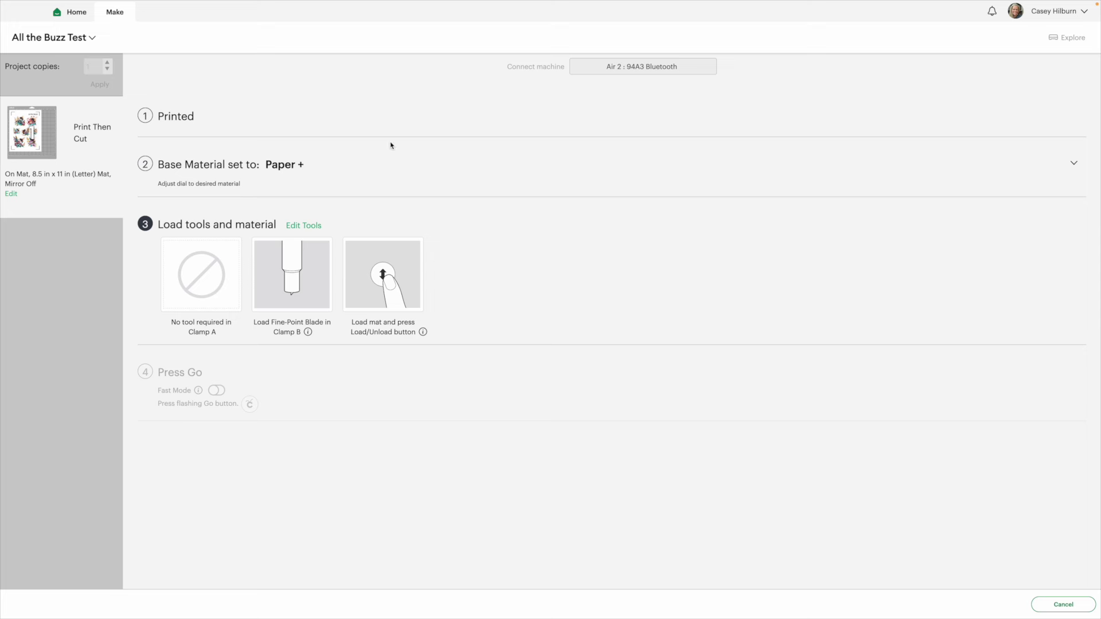